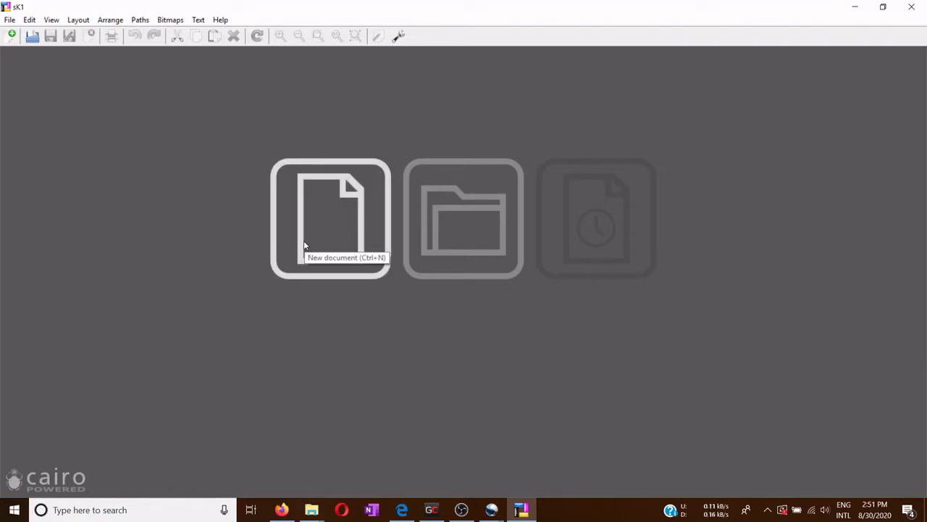
# - Create a new blank document
pyautogui.click(326, 232)
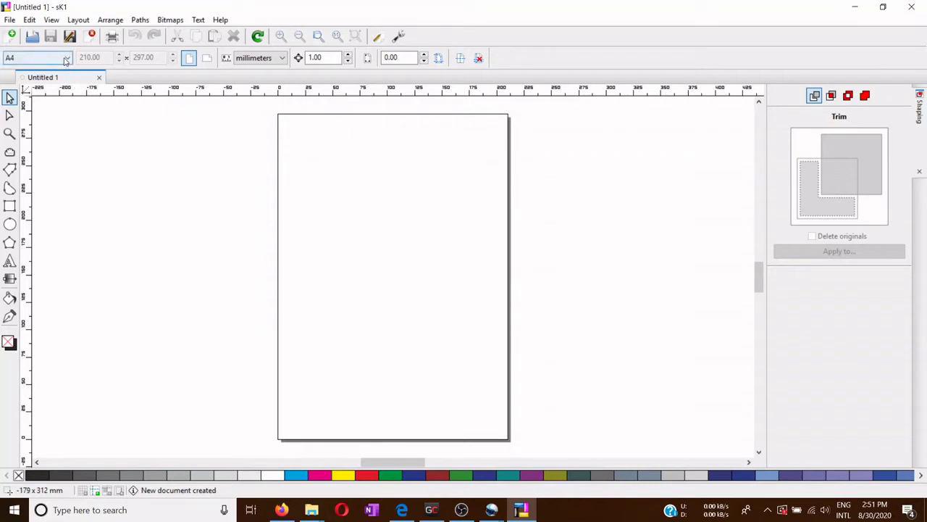
pyautogui.click(65, 58)
pyautogui.scroll(2, 54, 81)
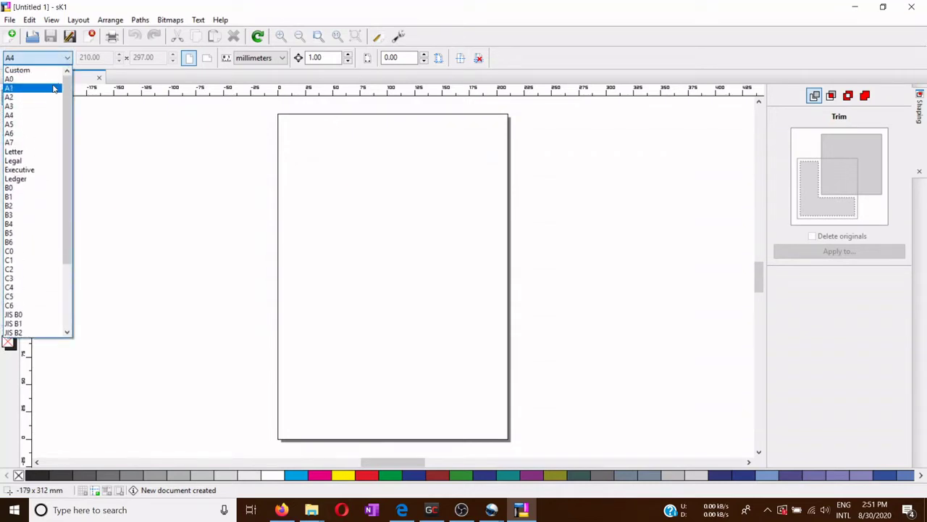
pyautogui.scroll(-1, 52, 78)
pyautogui.click(53, 74)
pyautogui.click(54, 63)
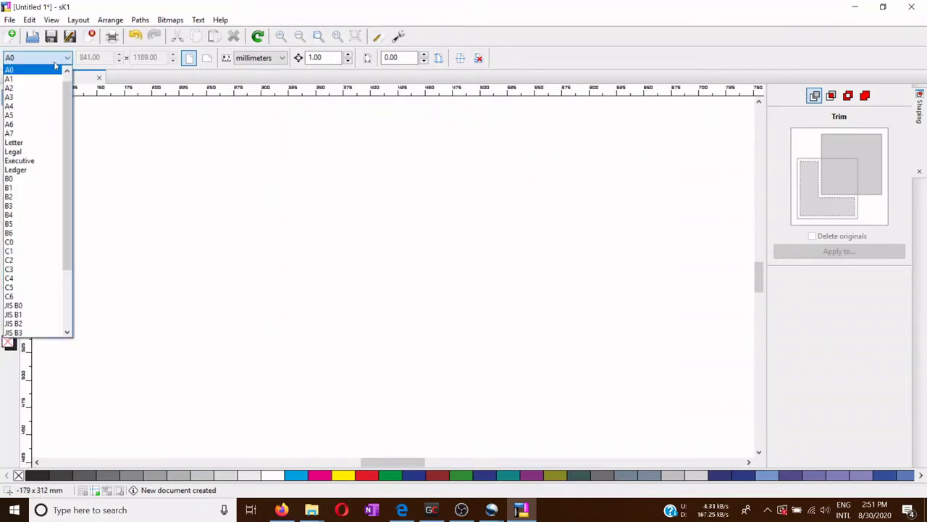
pyautogui.click(55, 64)
# - Change the page format to Custom with a size of 100 × 100 mm and fit the page in view
pyautogui.click(55, 64)
pyautogui.scroll(1, 44, 79)
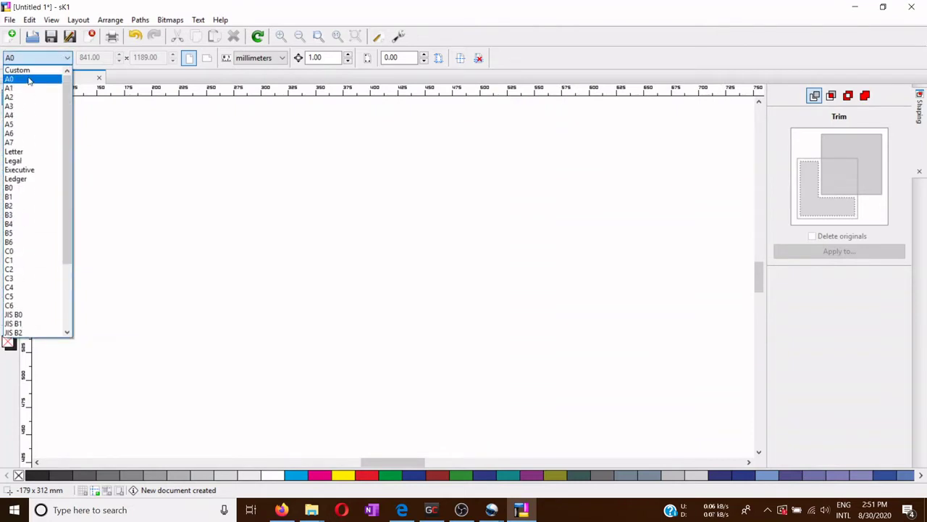
pyautogui.click(33, 69)
pyautogui.click(102, 57)
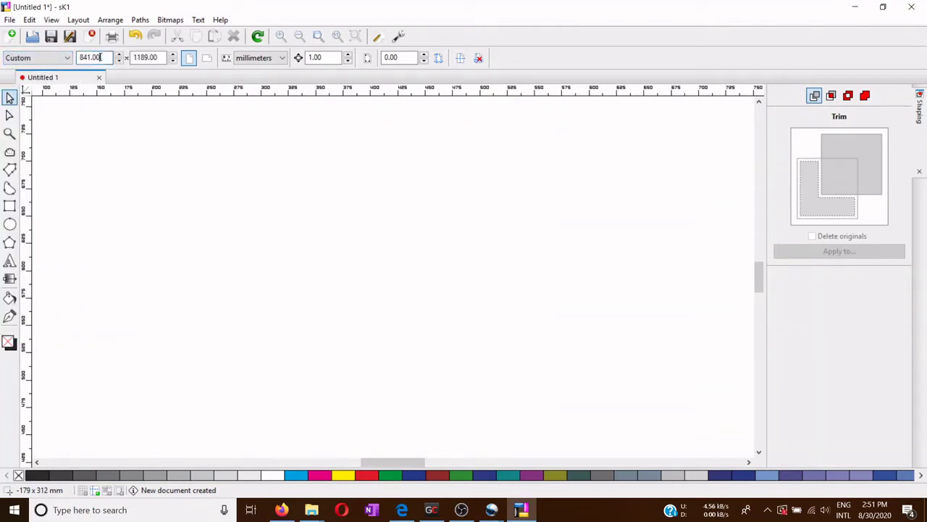
pyautogui.doubleClick(102, 57)
pyautogui.write('100')
pyautogui.press('Tab')
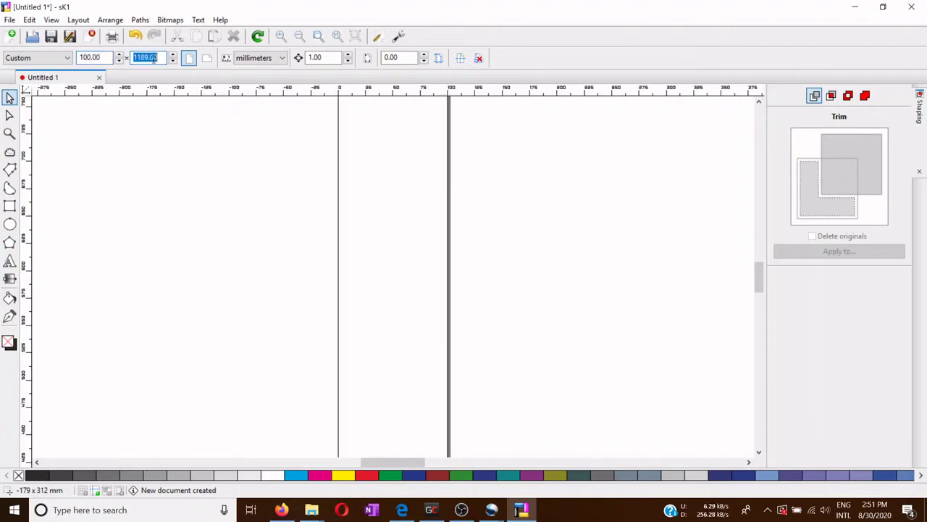
pyautogui.write('100')
pyautogui.press('Return')
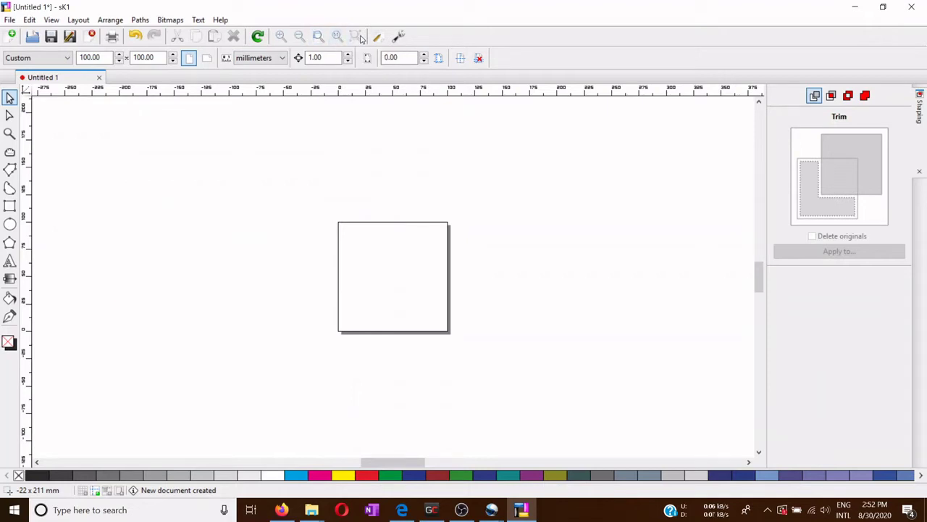
pyautogui.click(318, 36)
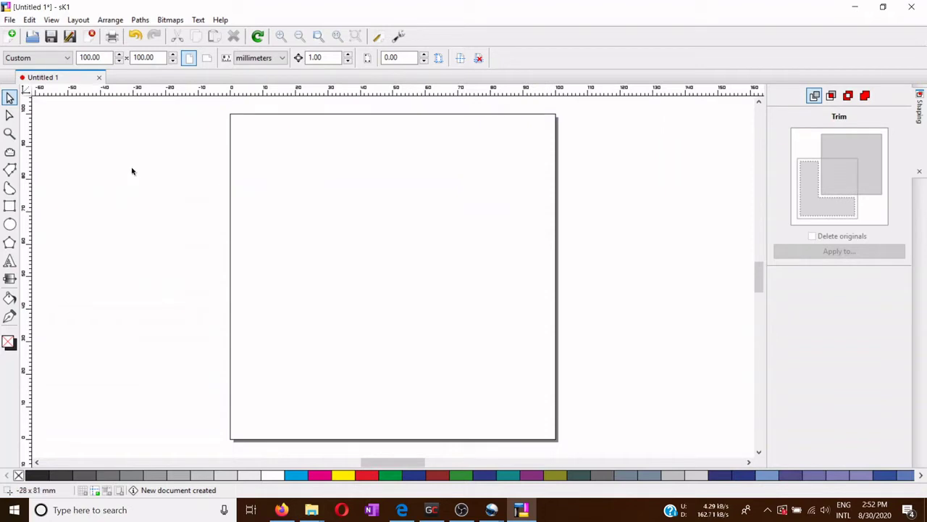
# - Start saving the document and browse from the Documents library to the Segundo Sementre folder inside TyT > 2020
pyautogui.click(51, 40)
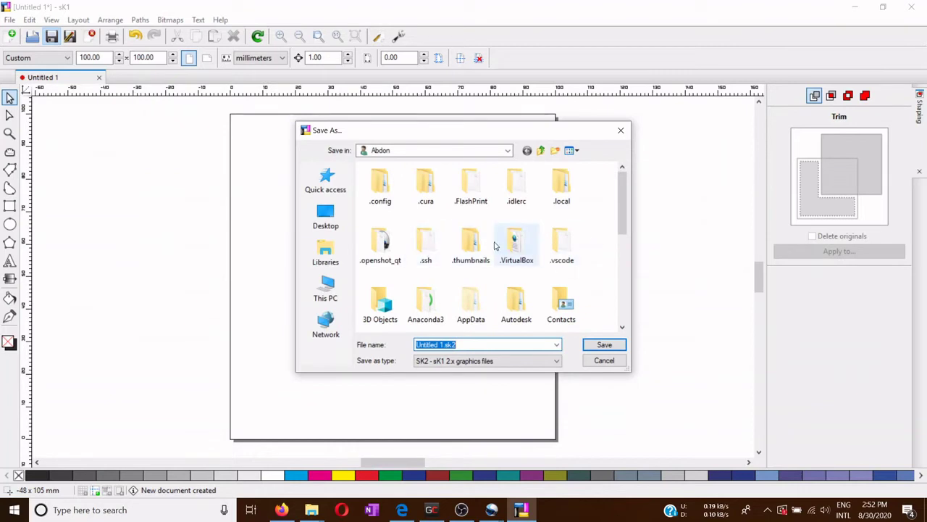
pyautogui.scroll(-5, 495, 247)
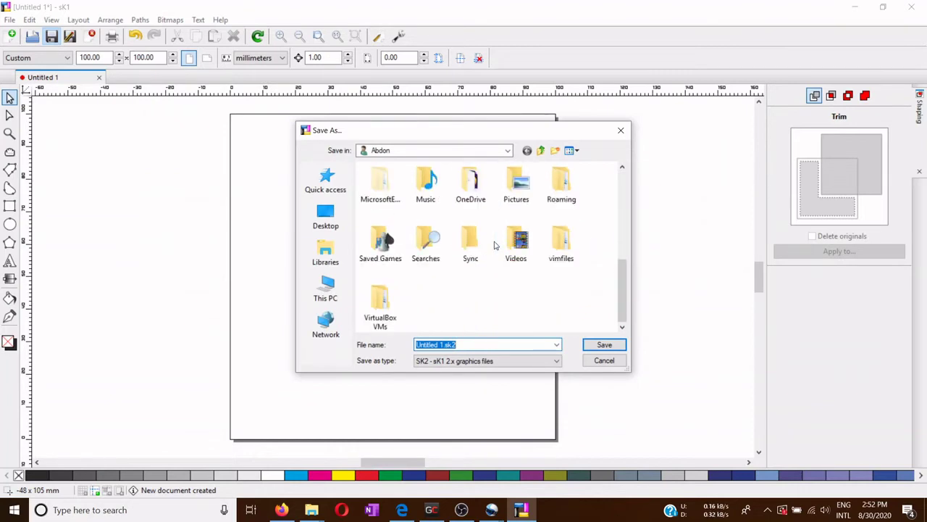
pyautogui.click(325, 254)
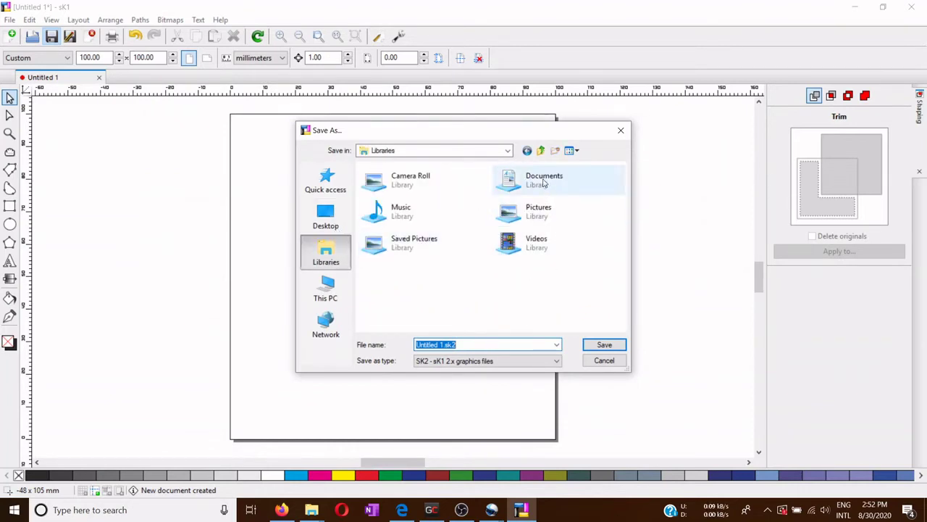
pyautogui.doubleClick(515, 180)
pyautogui.scroll(-3, 406, 268)
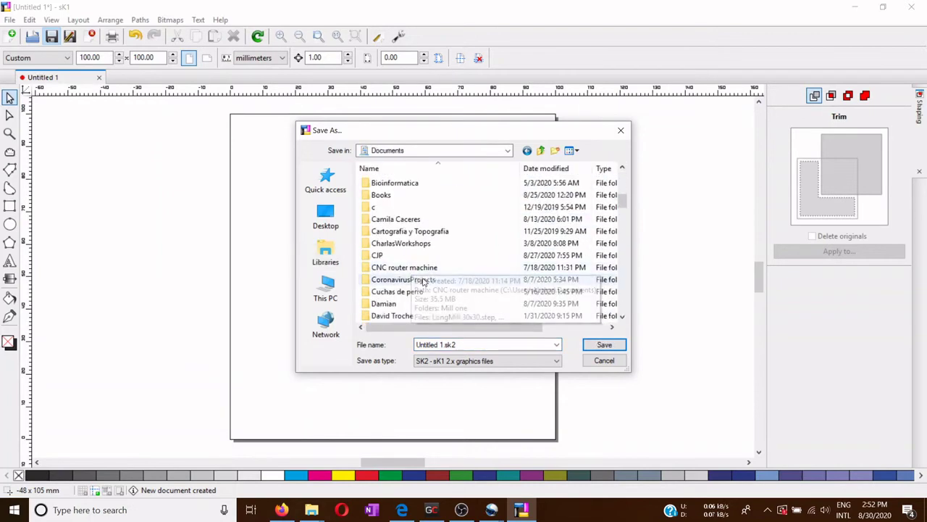
pyautogui.doubleClick(390, 258)
pyautogui.doubleClick(399, 194)
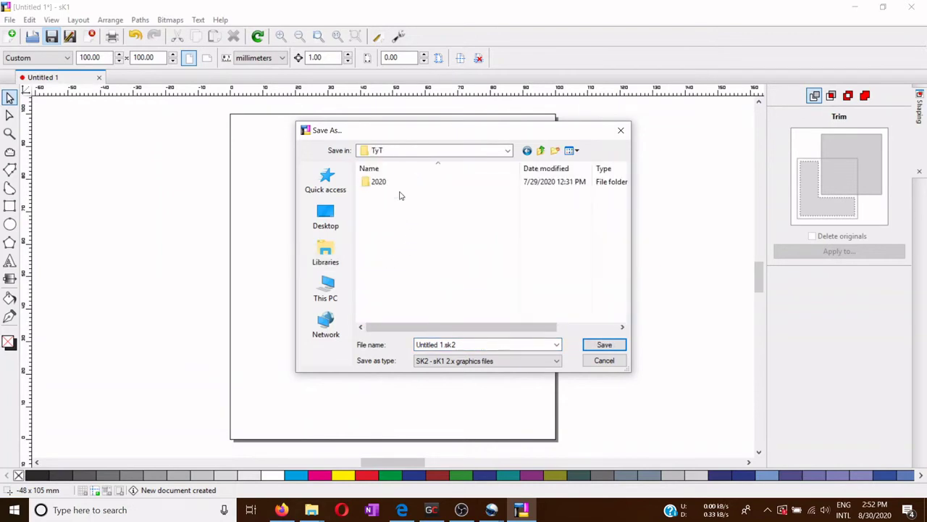
pyautogui.doubleClick(390, 182)
pyautogui.doubleClick(399, 206)
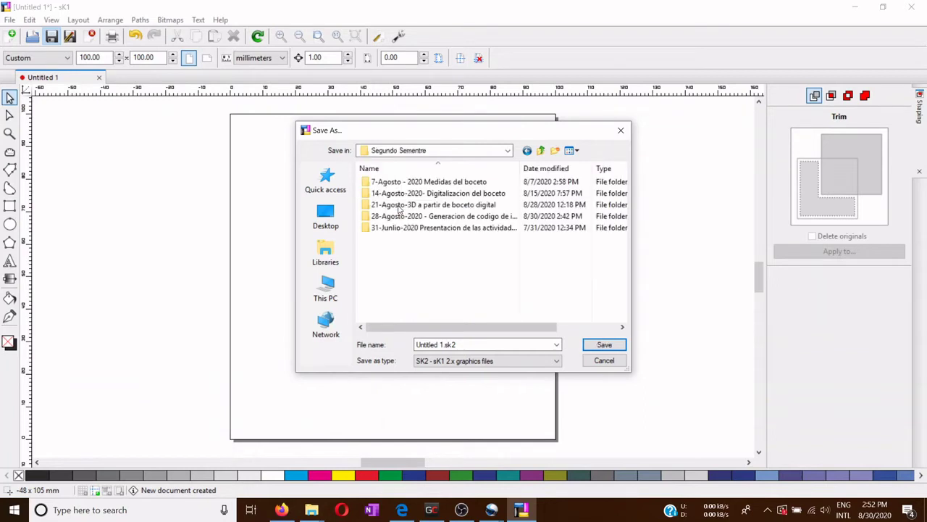
# - Name the file "perfil 01" and save it as an SK2 - sK1 2.x graphics file
pyautogui.click(470, 345)
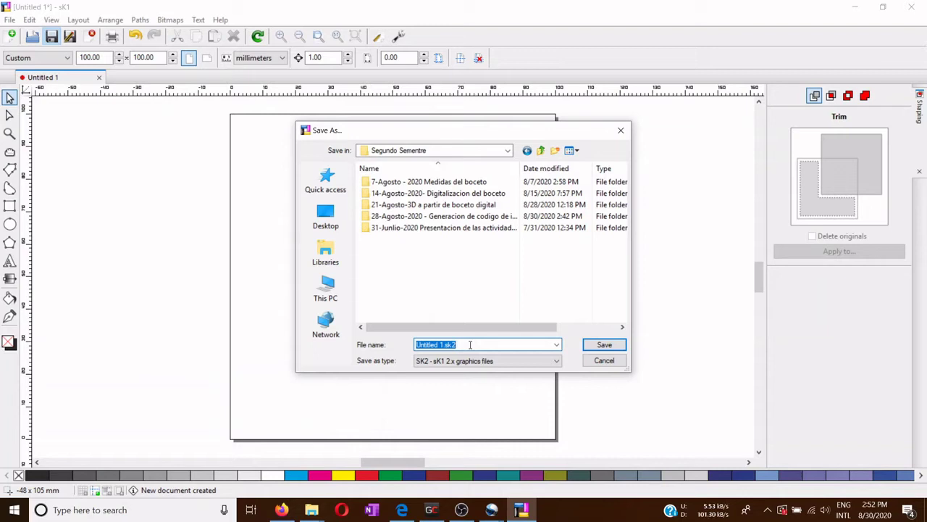
pyautogui.write('p')
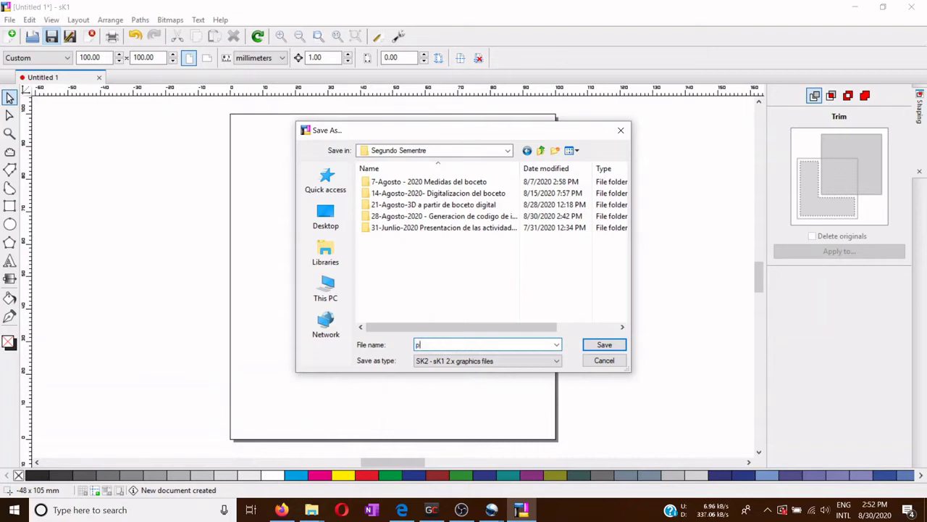
pyautogui.write('erfil 01')
pyautogui.click(505, 362)
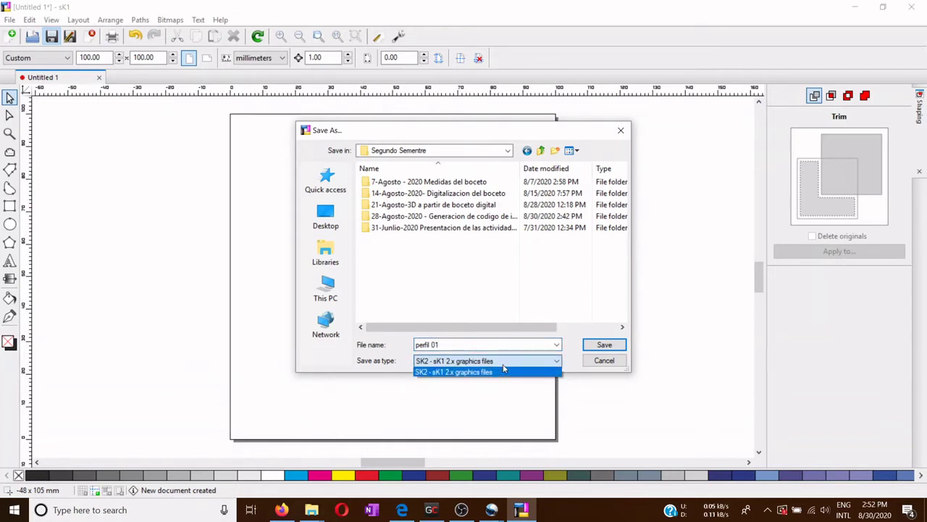
pyautogui.click(506, 365)
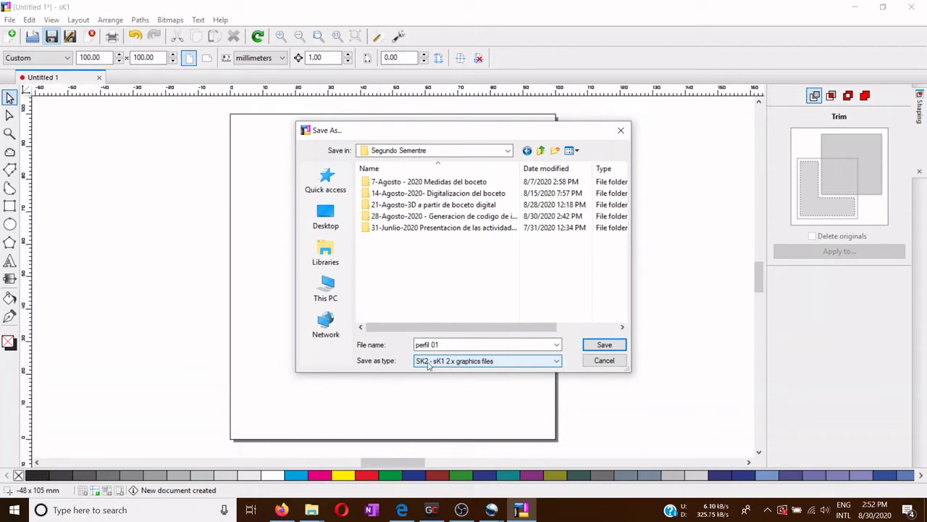
pyautogui.click(518, 361)
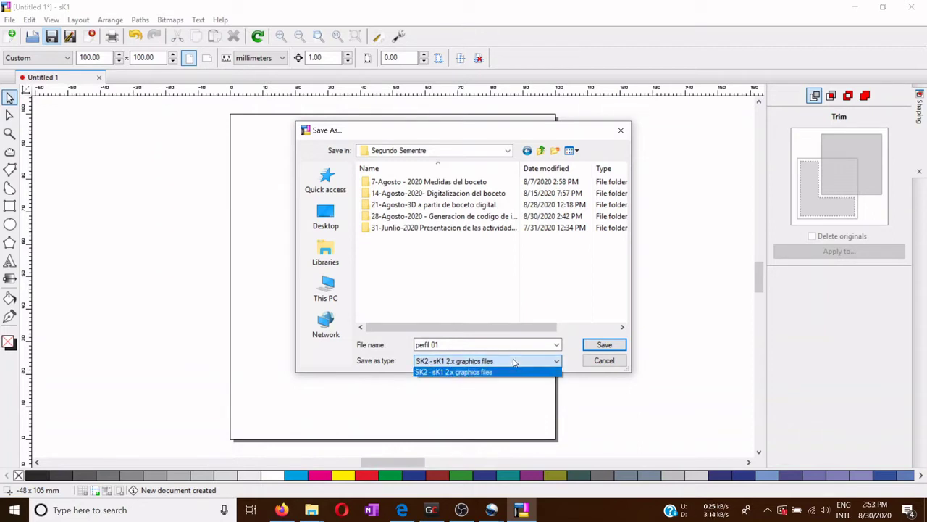
pyautogui.click(519, 370)
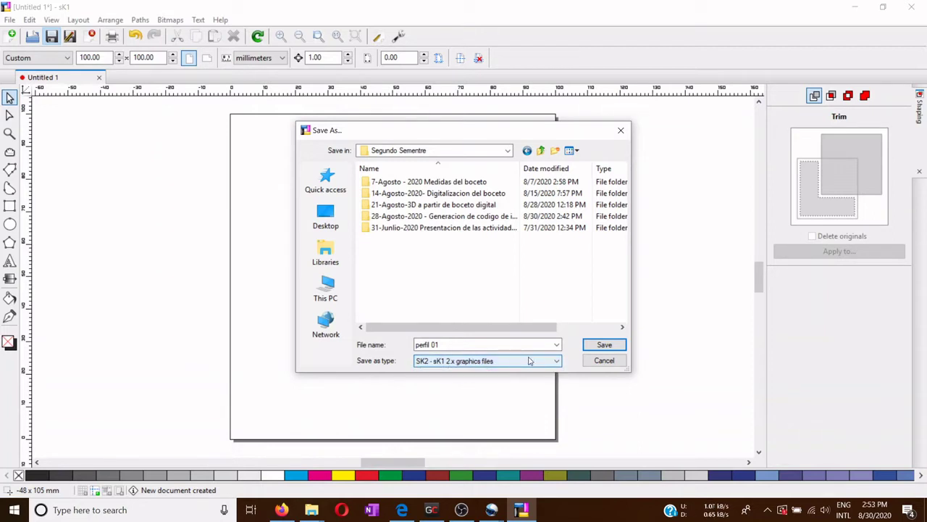
pyautogui.click(597, 349)
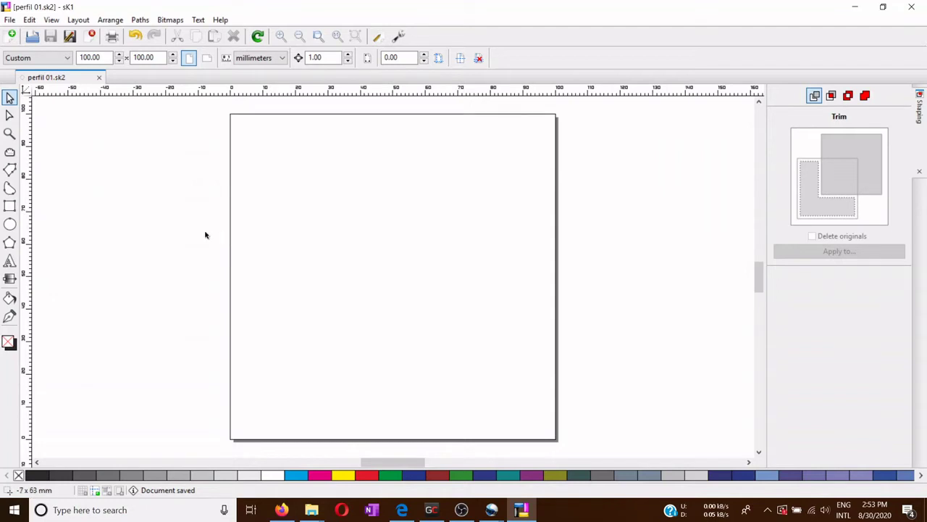
# - Draw three rectangles on the page: a tall one about 7 × 40 mm, a horizontal one about 57 × 8 mm and a short upright one about 6 × 18 mm
pyautogui.click(9, 208)
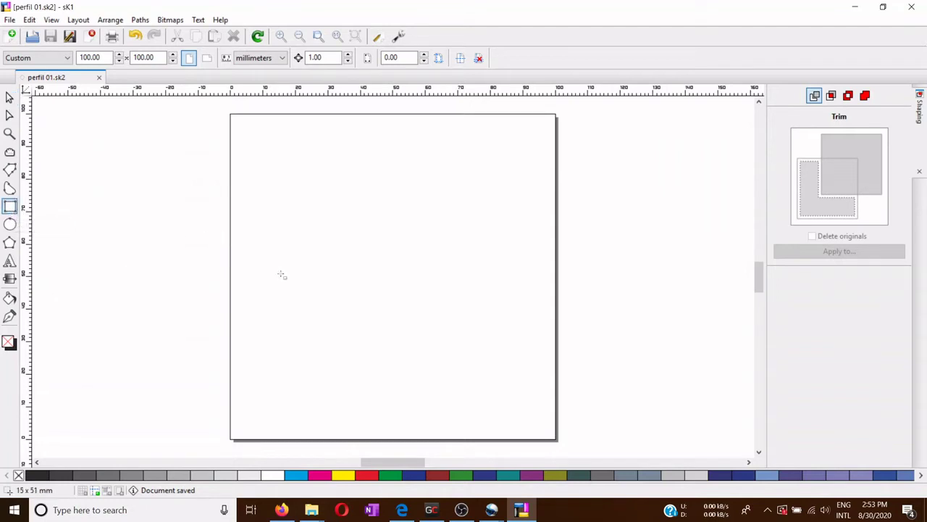
pyautogui.moveTo(279, 270); pyautogui.dragTo(303, 399)
pyautogui.moveTo(280, 234); pyautogui.dragTo(465, 259)
pyautogui.moveTo(450, 161); pyautogui.dragTo(471, 221)
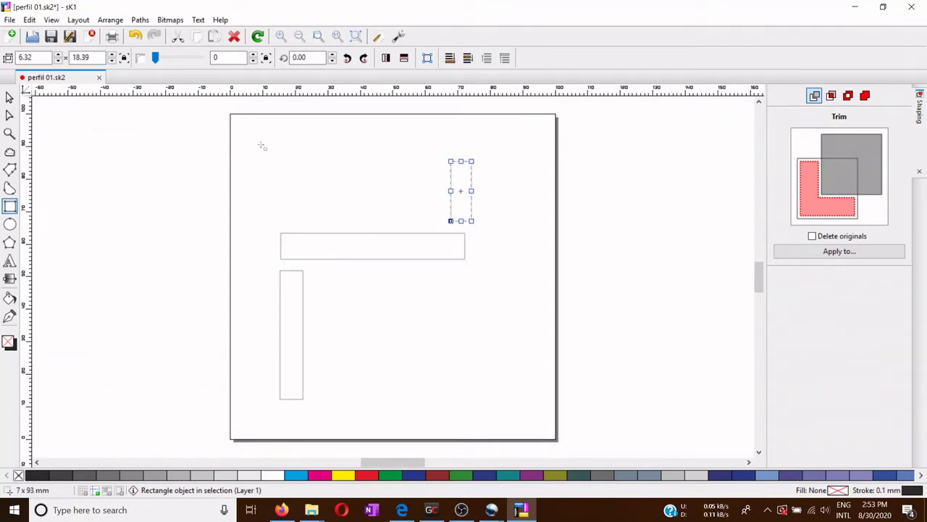
# - Turn off Keep ratio for the tall rectangle and set its size to 5 mm wide by 38 mm high
pyautogui.click(9, 97)
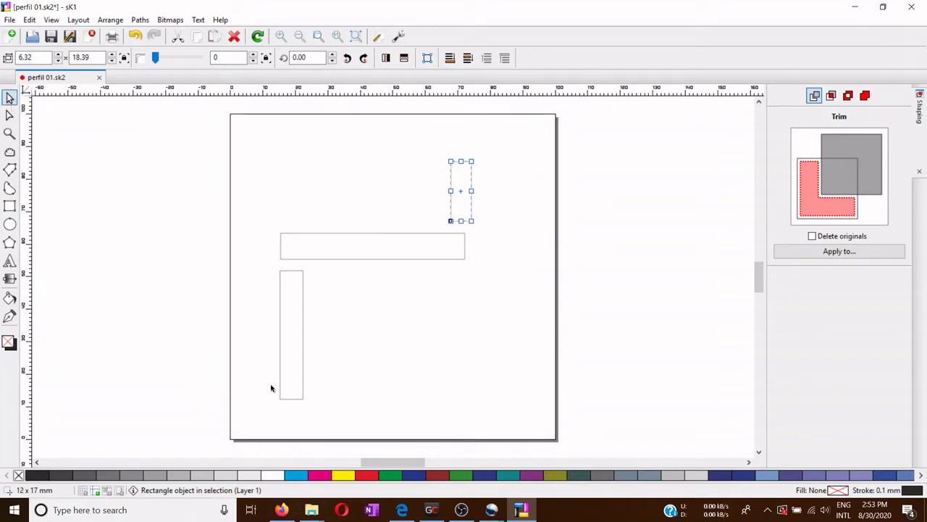
pyautogui.click(296, 400)
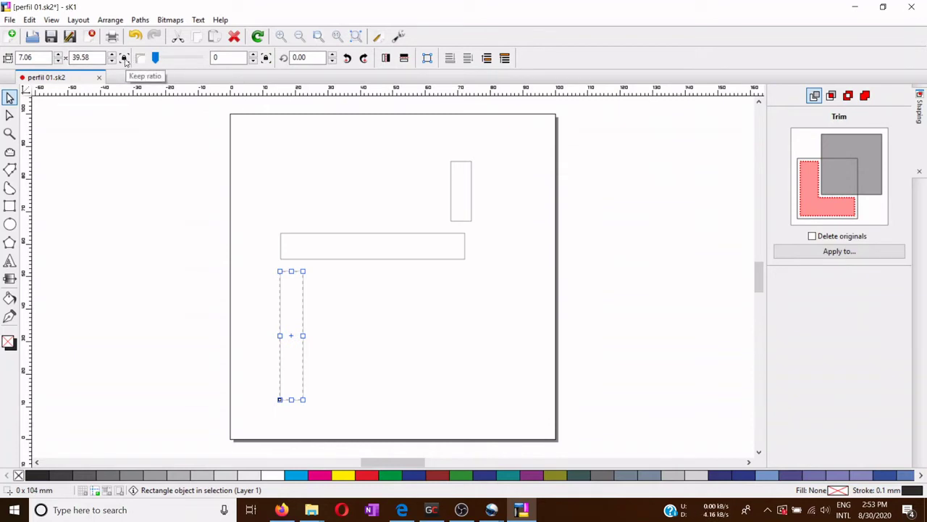
pyautogui.click(125, 58)
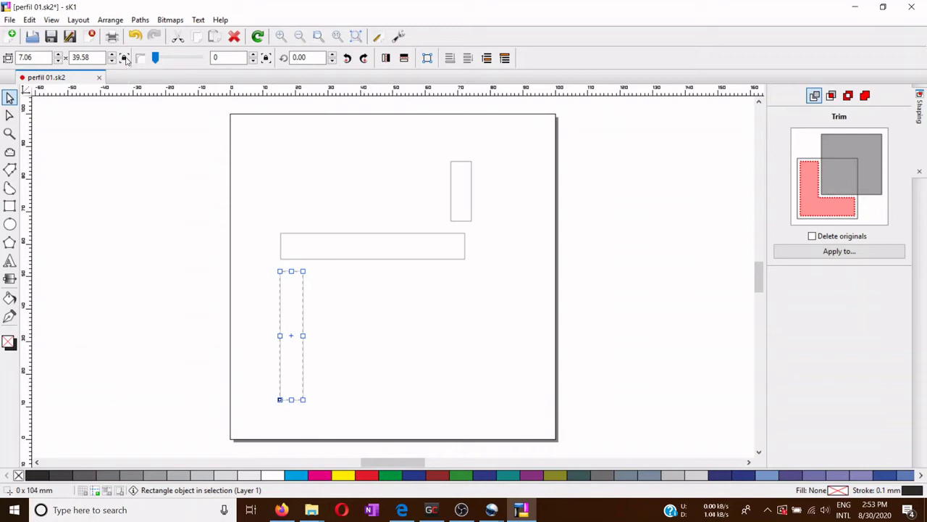
pyautogui.doubleClick(40, 58)
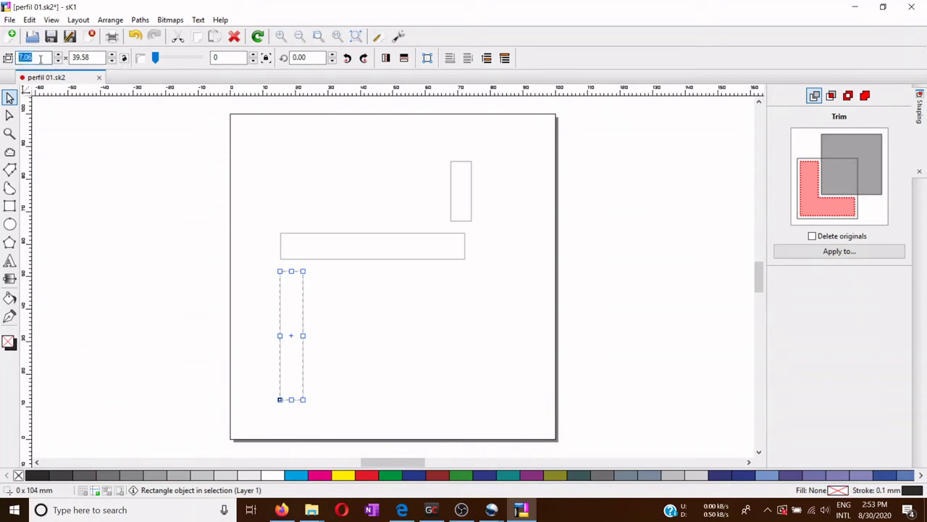
pyautogui.write('5')
pyautogui.doubleClick(83, 57)
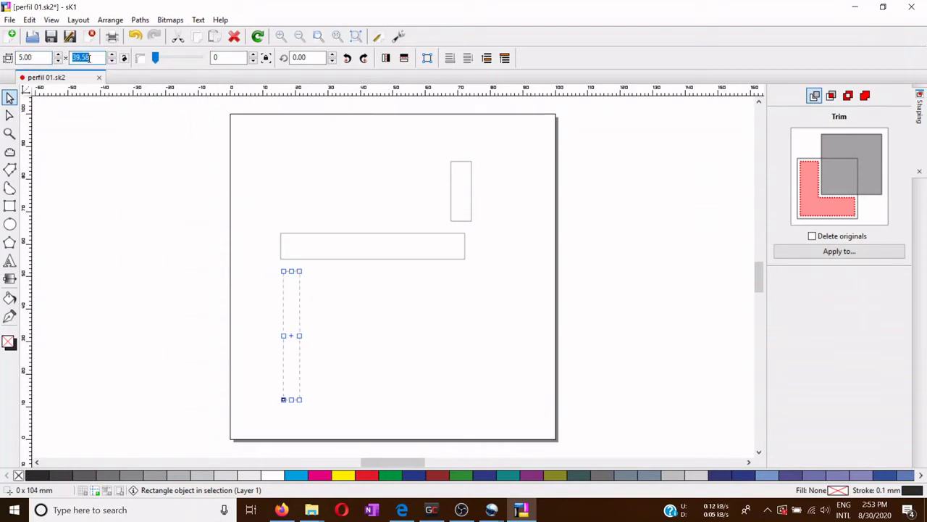
pyautogui.press('Return')
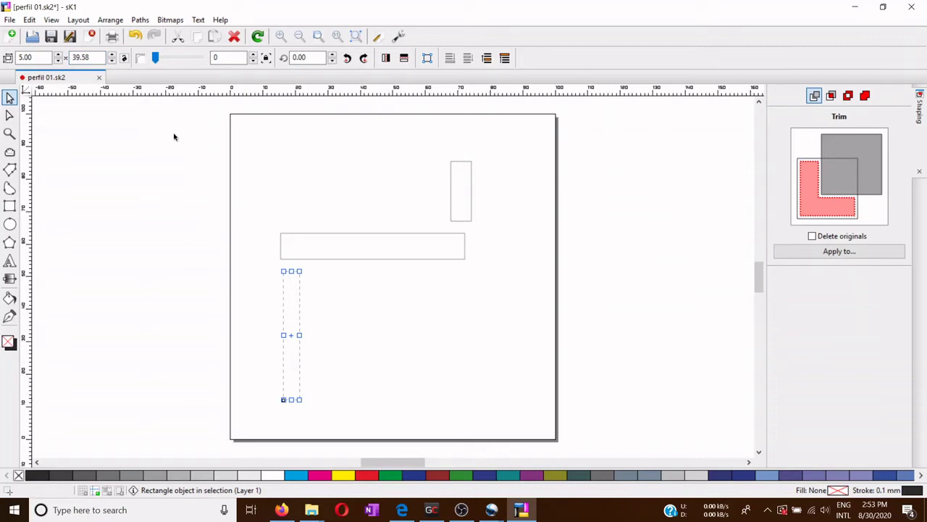
pyautogui.doubleClick(95, 58)
pyautogui.write('38')
pyautogui.press('Return')
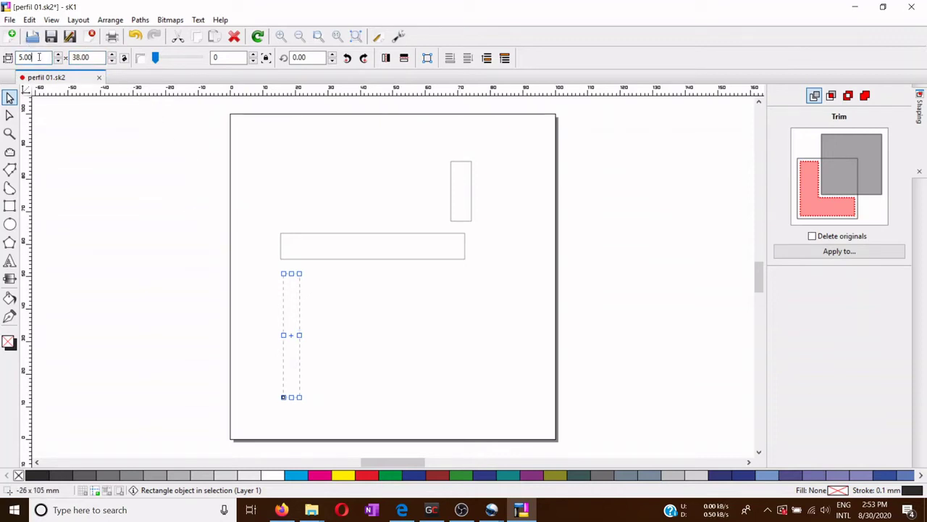
# - Set the horizontal rectangle's size to 50 mm wide by 5 mm high
pyautogui.click(326, 240)
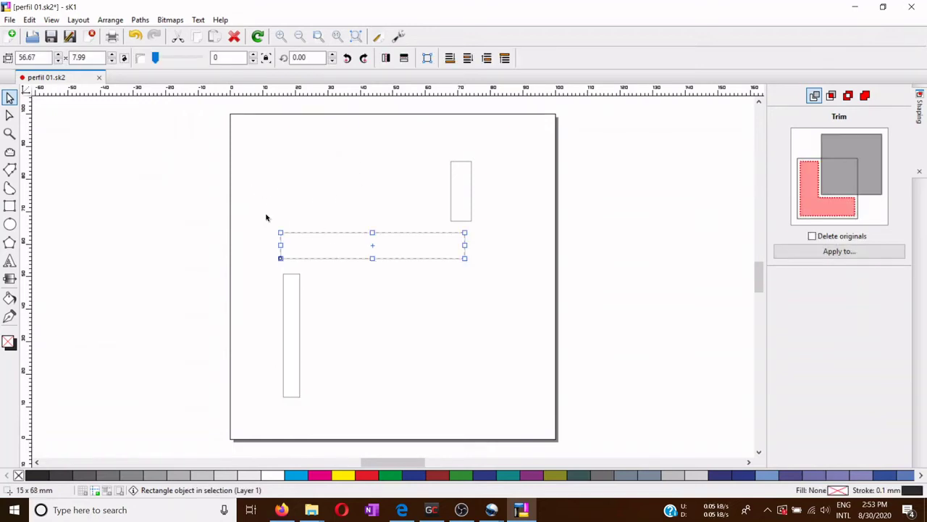
pyautogui.click(33, 57)
pyautogui.doubleClick(86, 57)
pyautogui.write('5')
pyautogui.doubleClick(37, 58)
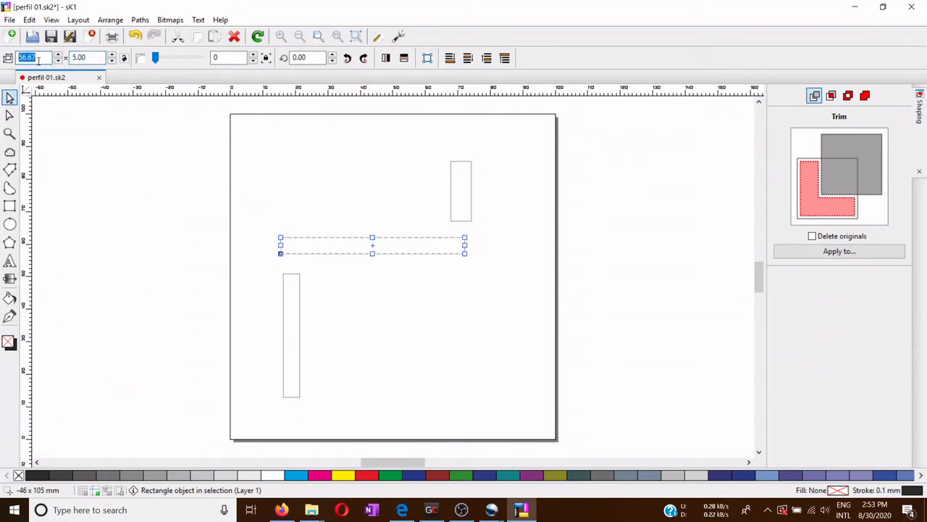
pyautogui.write('50')
pyautogui.press('Return')
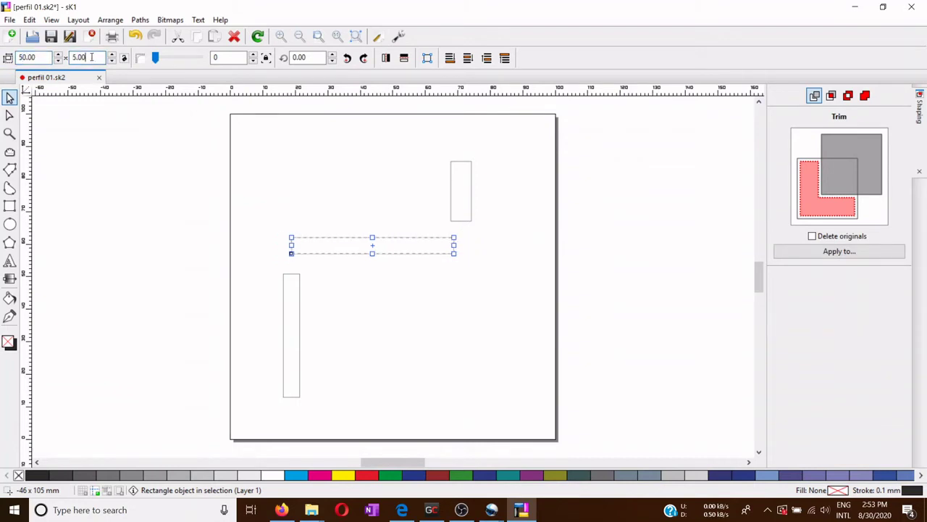
# - Set the short upright rectangle's size to 5 mm wide by 10 mm high
pyautogui.click(472, 216)
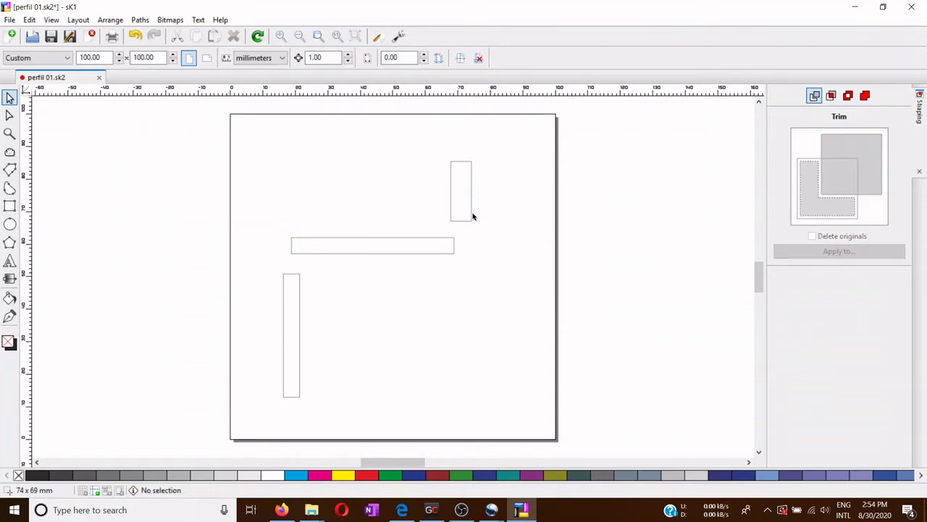
pyautogui.click(470, 215)
pyautogui.doubleClick(83, 58)
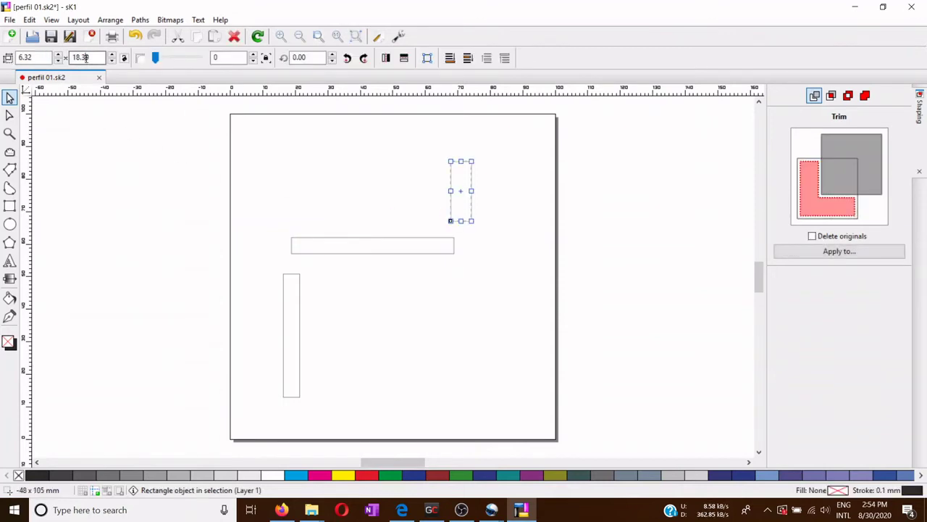
pyautogui.write('10')
pyautogui.doubleClick(38, 58)
pyautogui.write('5')
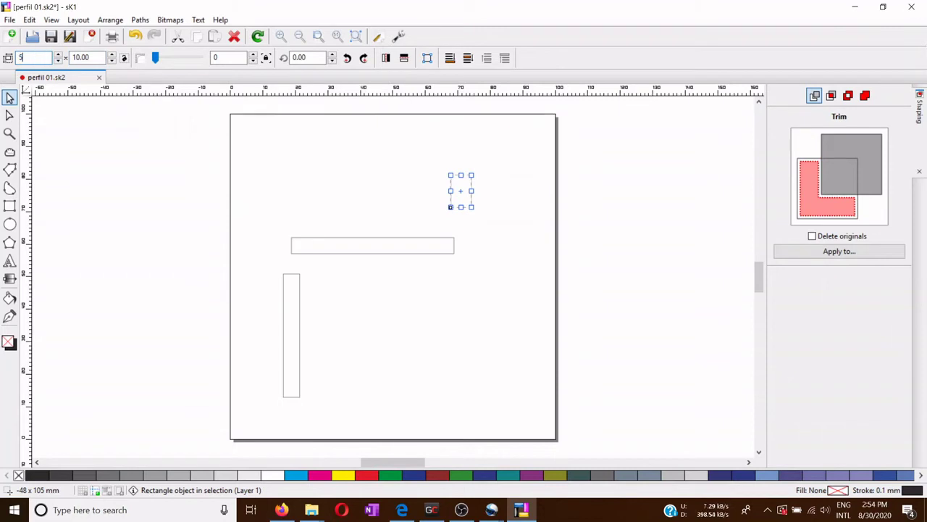
pyautogui.click(101, 58)
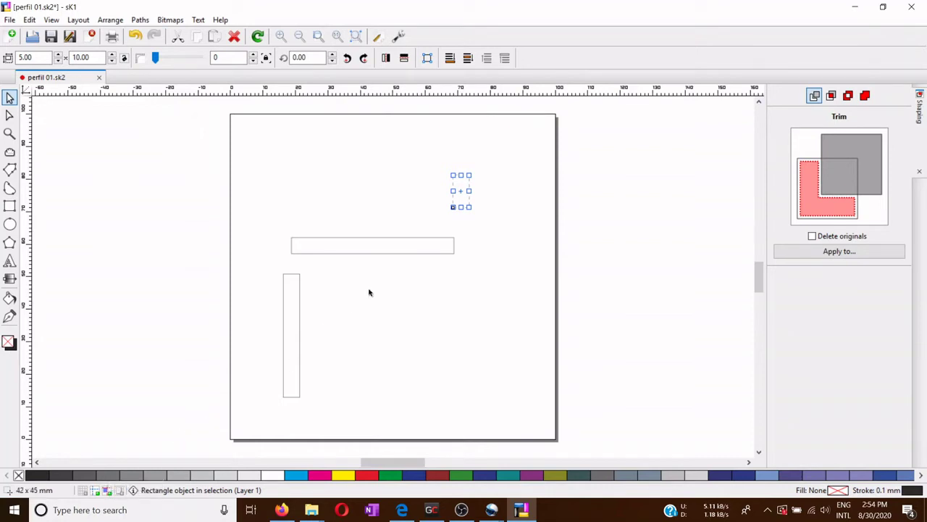
# - Move the horizontal rectangle onto the tall one's top with left edges aligned, and stand the short rectangle on its right end
pyautogui.click(363, 259)
pyautogui.click(355, 259)
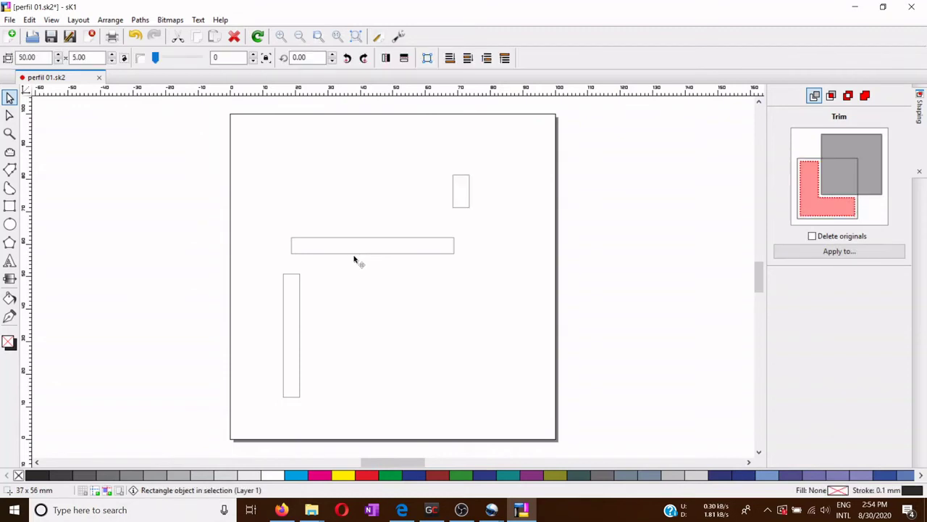
pyautogui.moveTo(354, 259); pyautogui.dragTo(355, 276)
pyautogui.click(468, 200)
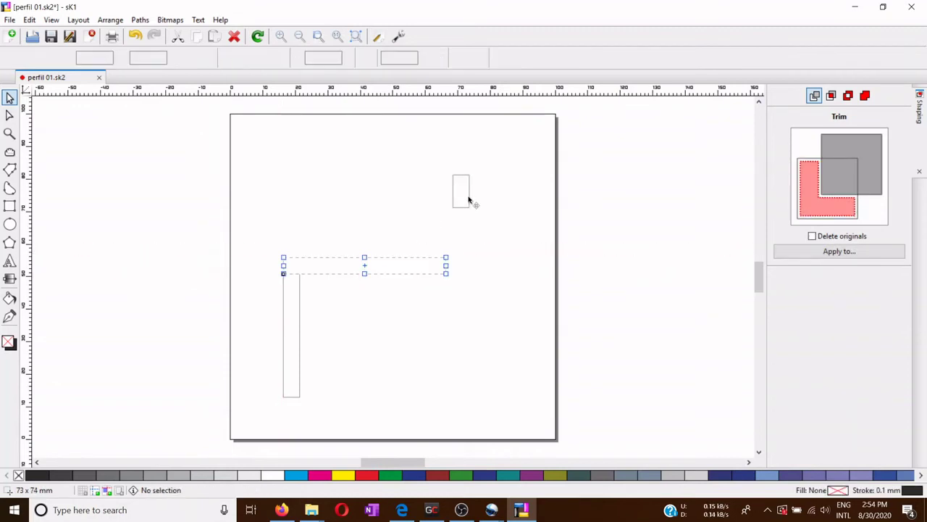
pyautogui.moveTo(468, 200); pyautogui.dragTo(443, 245)
pyautogui.click(459, 325)
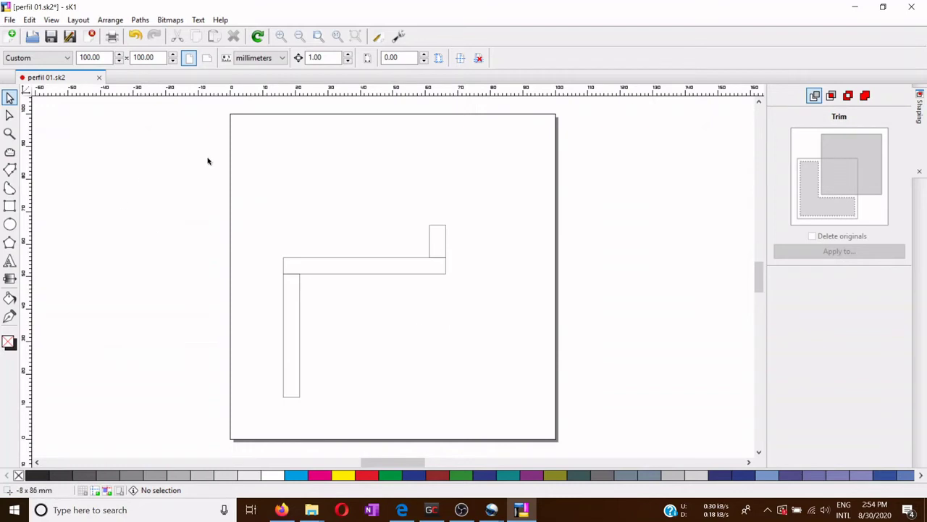
# - Select all three rectangles and move them together roughly to the centre of the page
pyautogui.moveTo(199, 164); pyautogui.dragTo(495, 437)
pyautogui.moveTo(366, 313); pyautogui.dragTo(386, 304)
pyautogui.moveTo(248, 190); pyautogui.dragTo(515, 416)
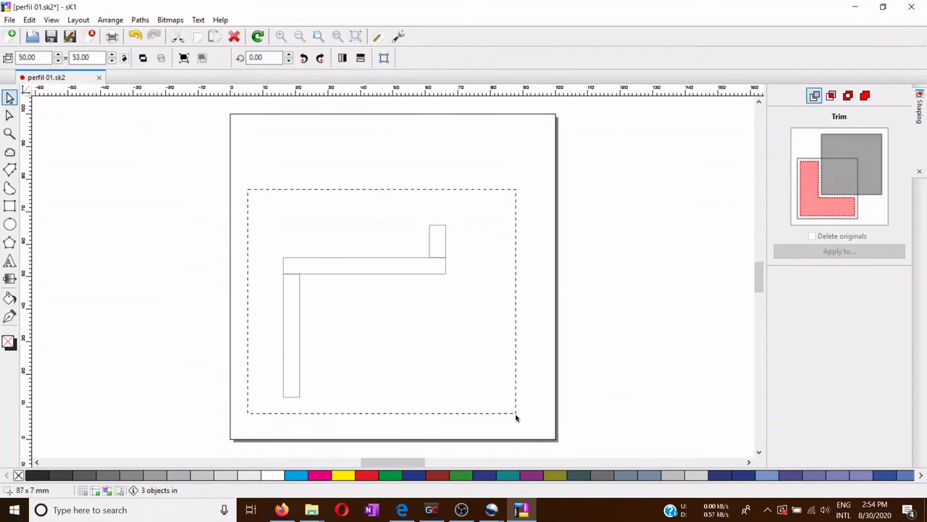
pyautogui.press('Up')
pyautogui.press('Up')
pyautogui.press('Up')
pyautogui.press('Up')
pyautogui.press('Up')
pyautogui.press('Up')
pyautogui.press('Up')
pyautogui.press('Up')
pyautogui.press('Up')
pyautogui.press('Up')
pyautogui.press('Up')
pyautogui.press('Up')
pyautogui.press('Up')
pyautogui.press('Up')
pyautogui.press('Up')
pyautogui.press('Up')
pyautogui.press('Up')
pyautogui.press('Up')
pyautogui.press('Up')
pyautogui.press('Up')
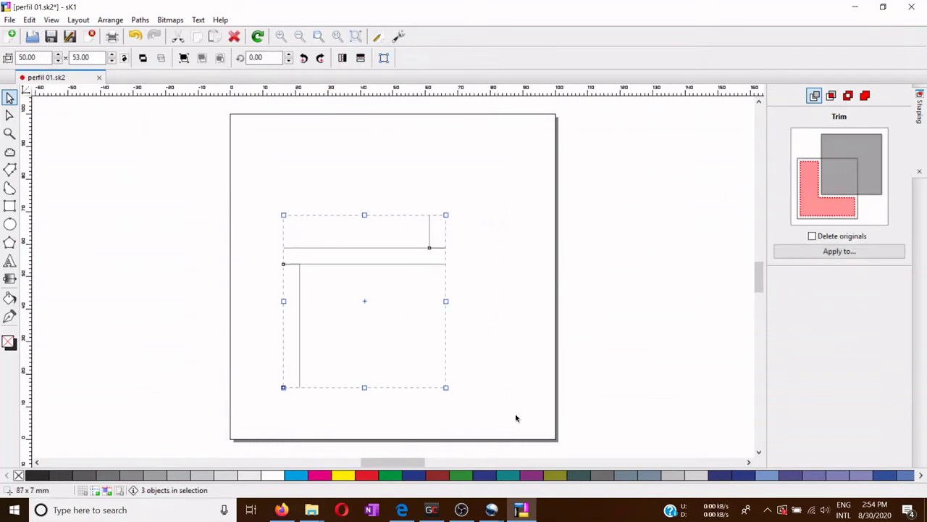
pyautogui.press('Right')
pyautogui.press('Right')
pyautogui.press('Right')
pyautogui.press('Right')
pyautogui.press('Right')
pyautogui.press('Right')
pyautogui.press('Right')
pyautogui.press('Right')
pyautogui.press('Right')
pyautogui.press('Right')
pyautogui.press('Right')
pyautogui.press('Right')
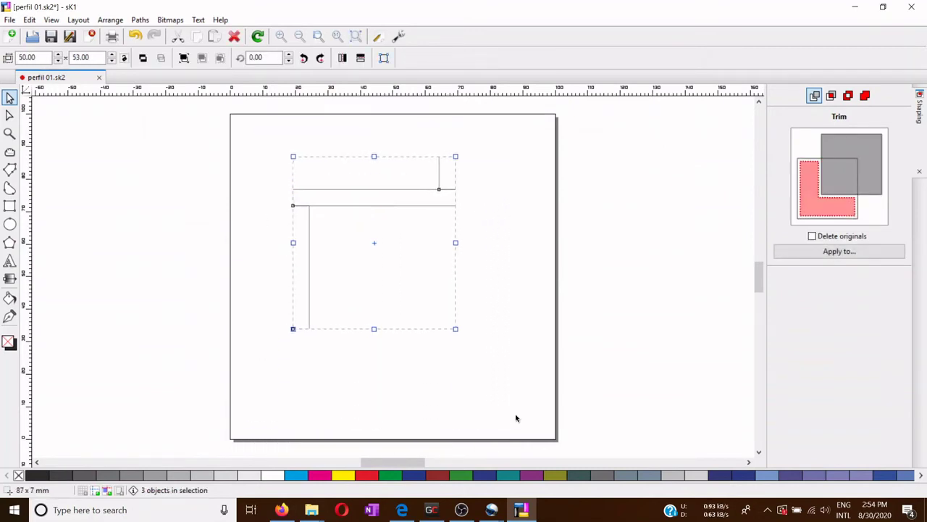
pyautogui.press('Down')
pyautogui.press('Down')
pyautogui.press('Down')
pyautogui.press('Down')
pyautogui.press('Down')
pyautogui.press('Down')
pyautogui.press('Down')
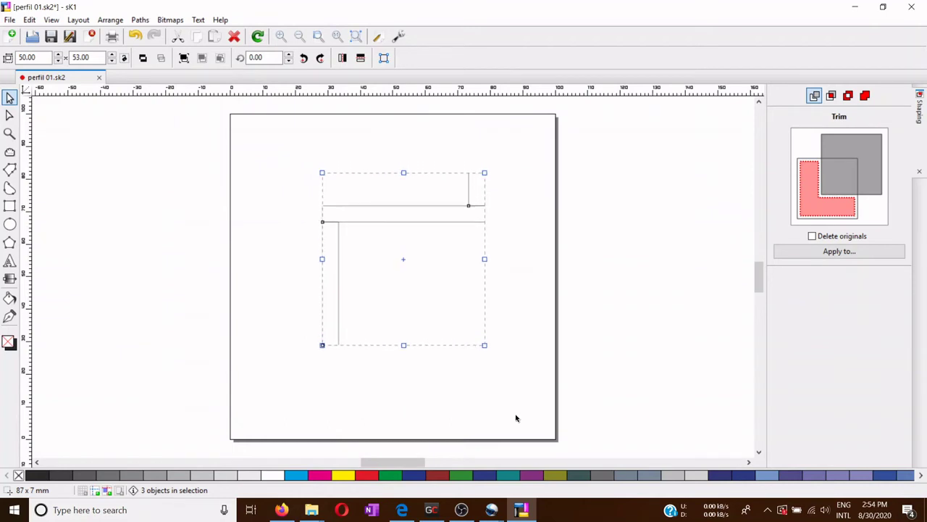
pyautogui.press('Left')
pyautogui.press('Left')
pyautogui.press('Down')
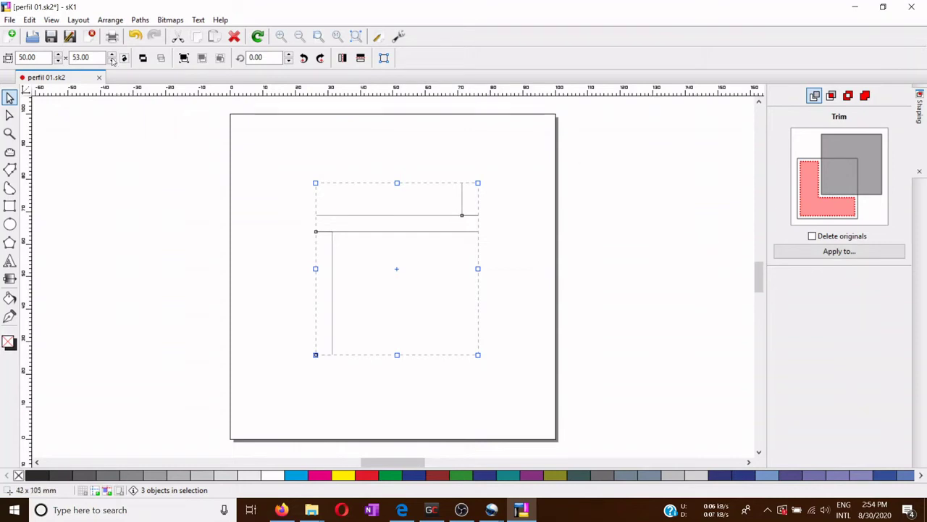
# - Merge the three selected rectangles into a single outline with Fusion, deleting the originals
pyautogui.click(105, 21)
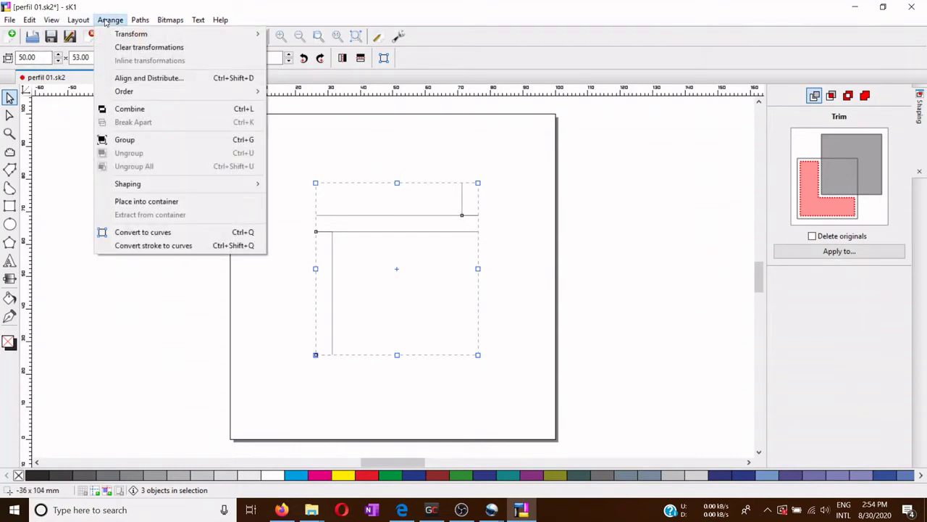
pyautogui.moveTo(236, 186)
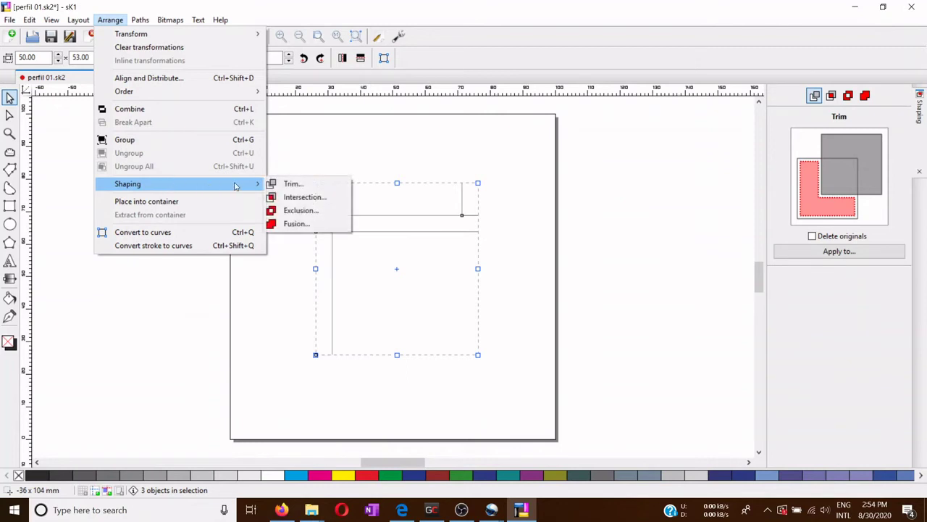
pyautogui.click(306, 224)
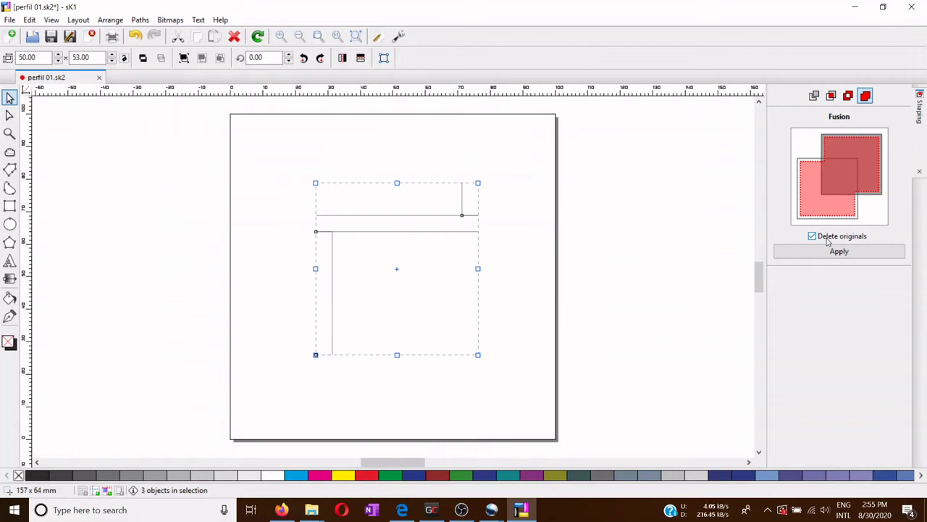
pyautogui.click(840, 252)
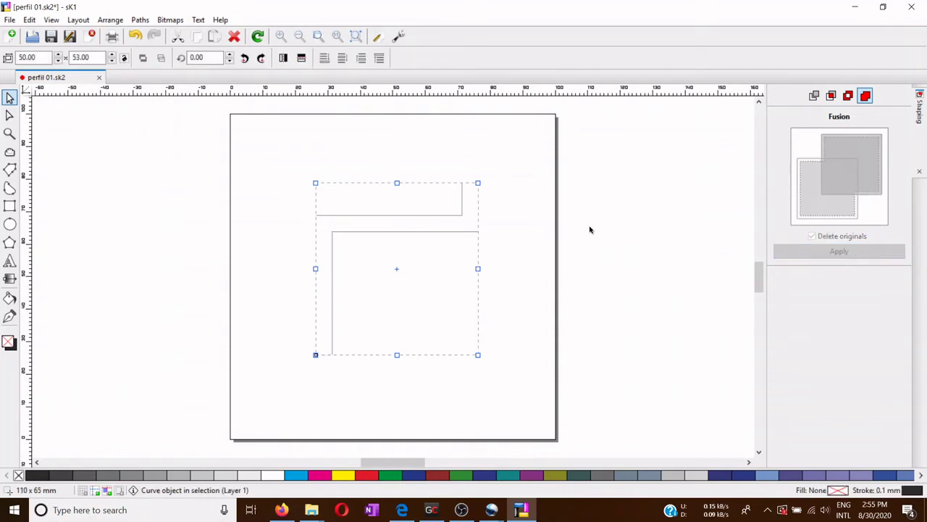
pyautogui.click(518, 200)
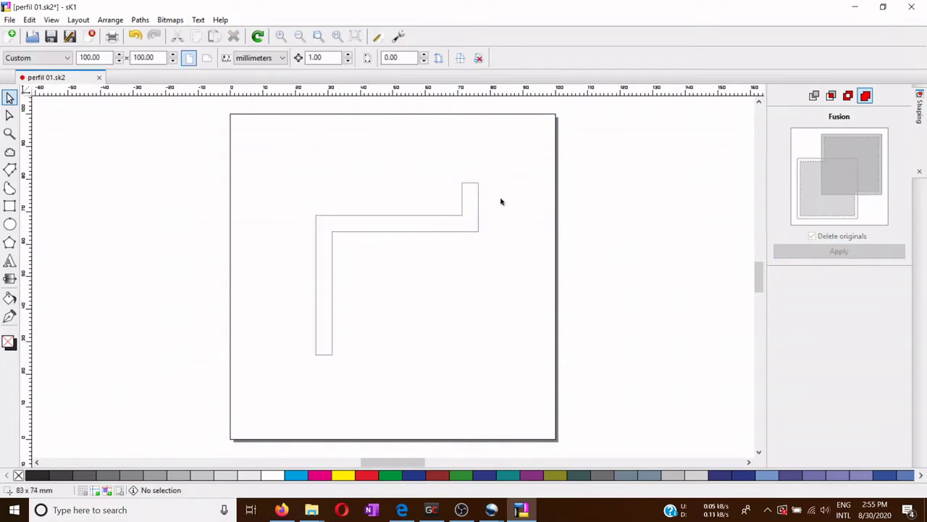
# - Save the document and export it as an SVG - Scalable Vector Graphics file named "perfil 01.svg"
pyautogui.click(51, 36)
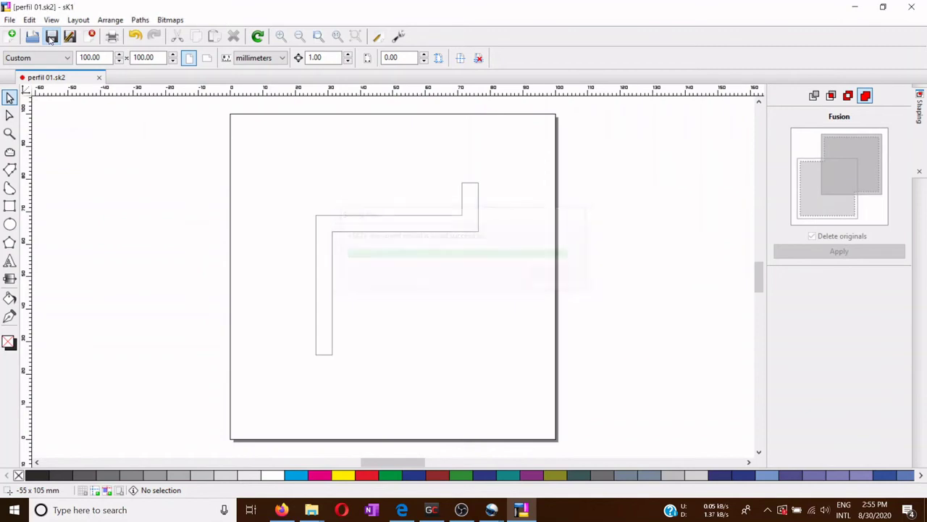
pyautogui.click(9, 21)
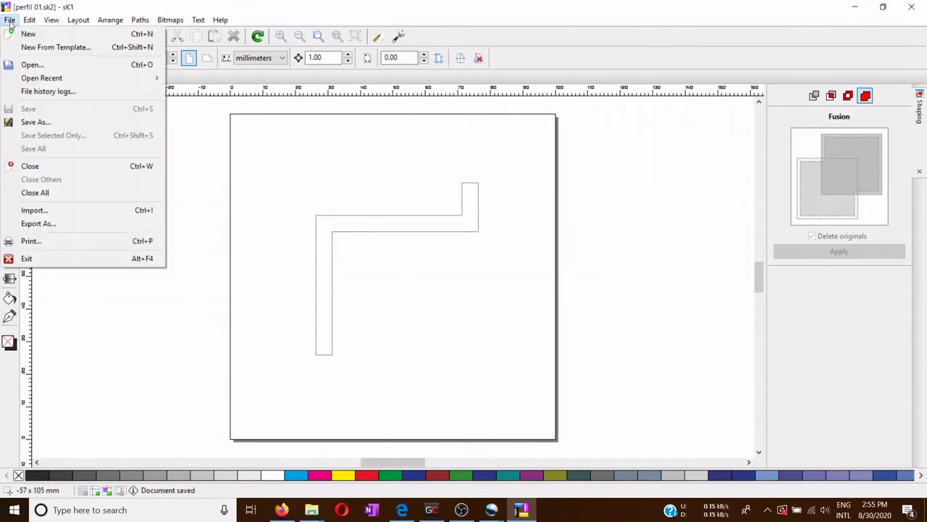
pyautogui.click(45, 224)
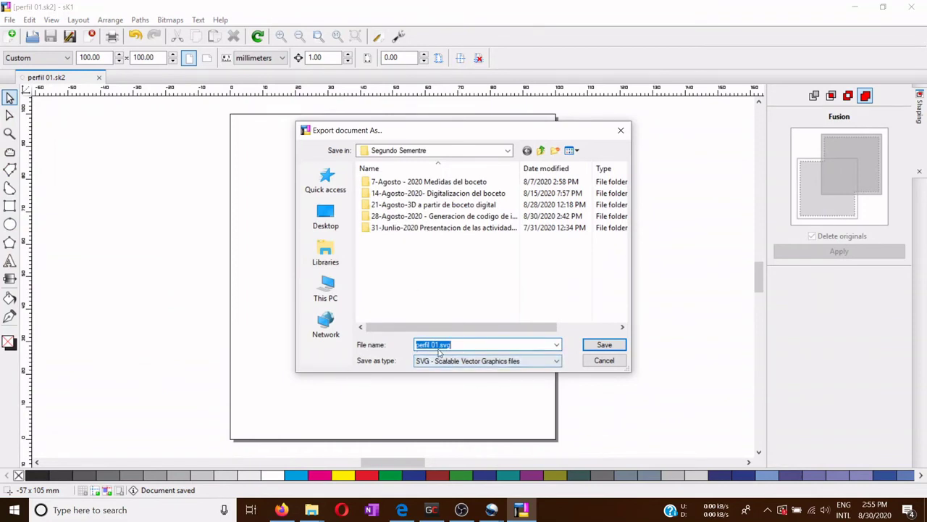
pyautogui.click(543, 365)
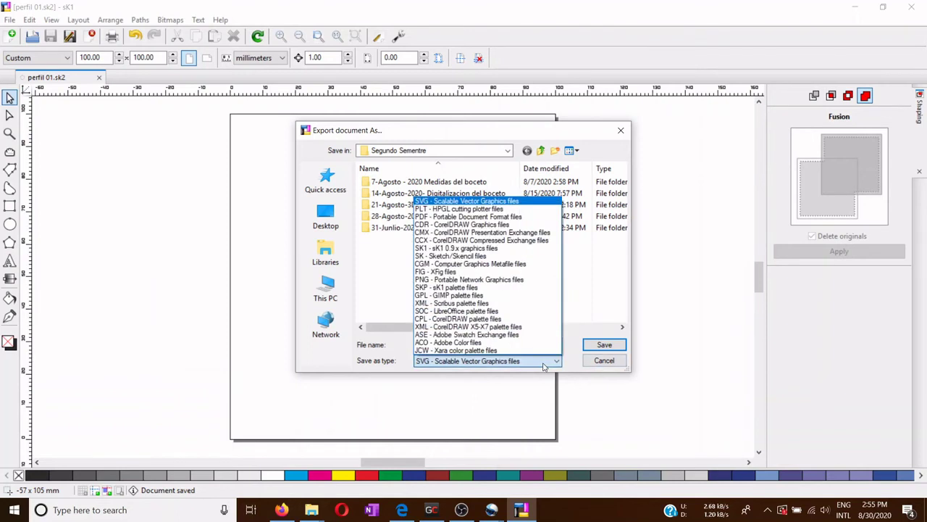
pyautogui.click(544, 366)
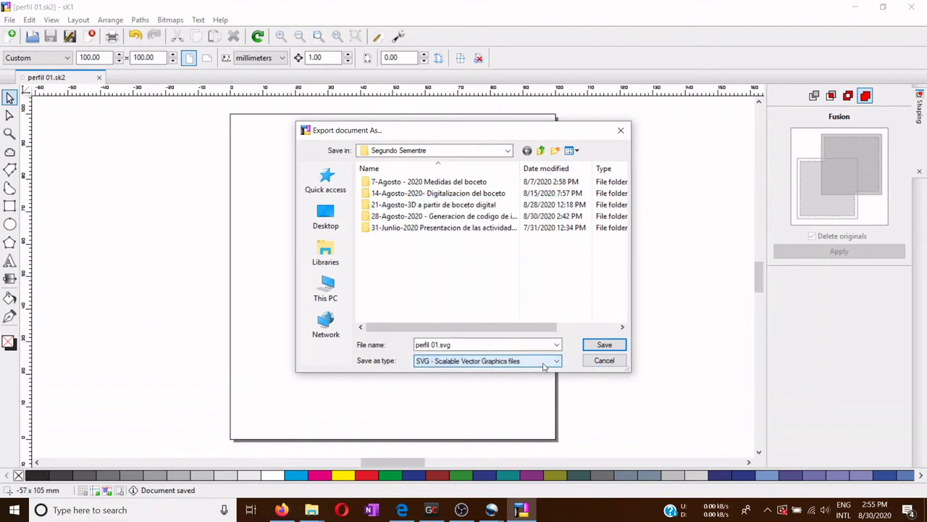
pyautogui.moveTo(417, 345); pyautogui.dragTo(467, 346)
pyautogui.click(467, 346)
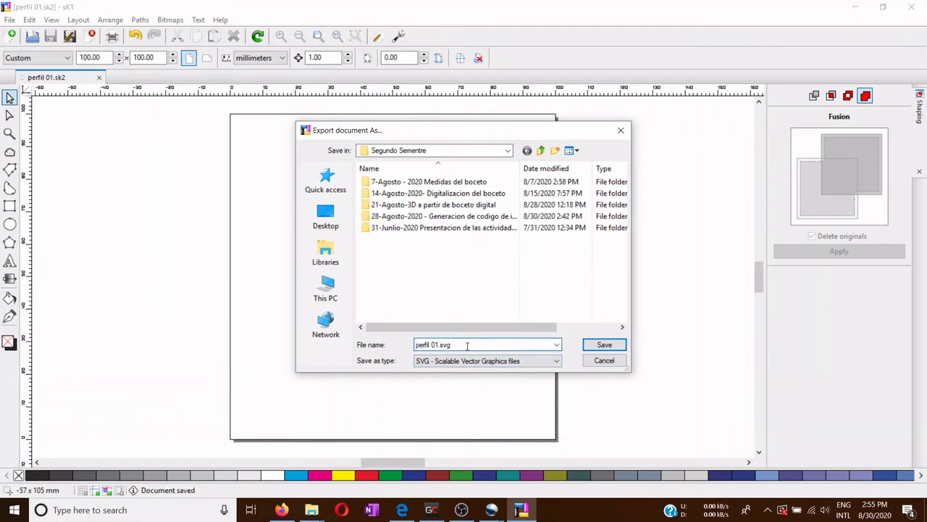
pyautogui.click(610, 346)
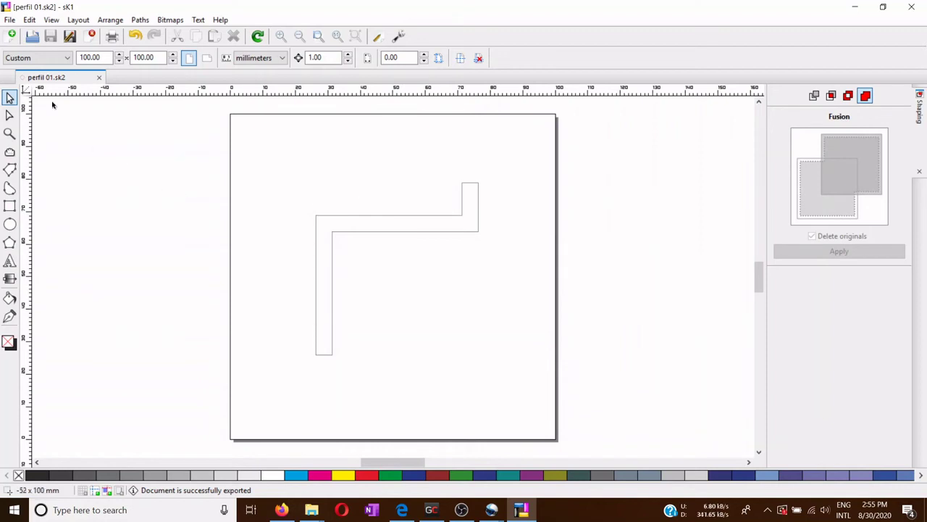
# - Save the document under the new name "perfil 02.sk2" in the same folder
pyautogui.click(10, 20)
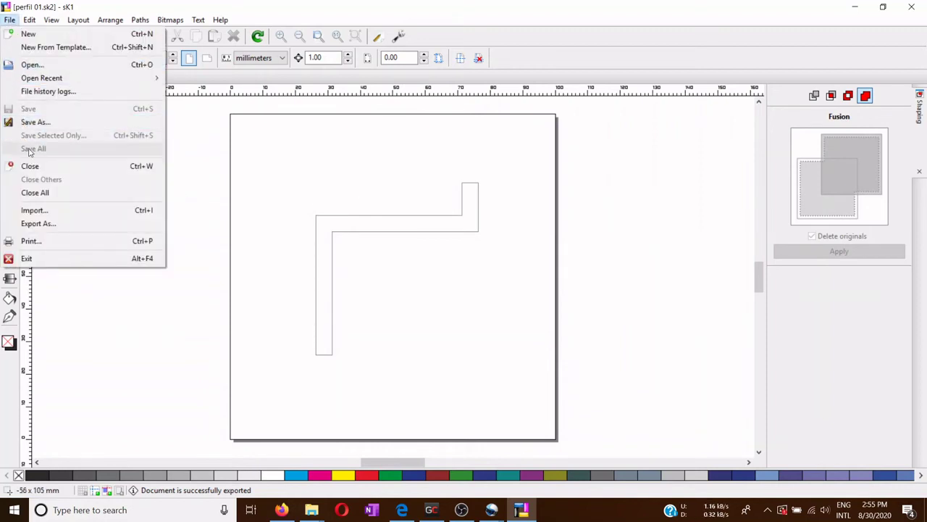
pyautogui.click(36, 123)
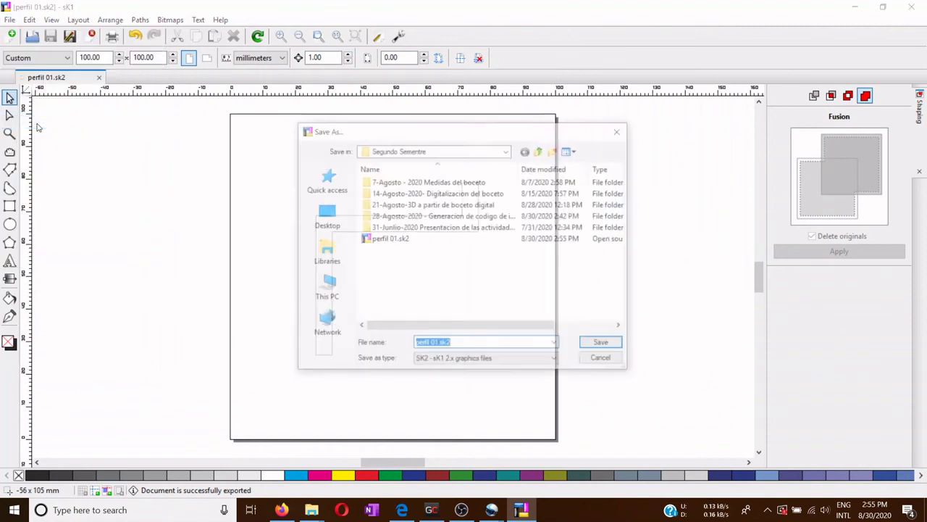
pyautogui.click(439, 345)
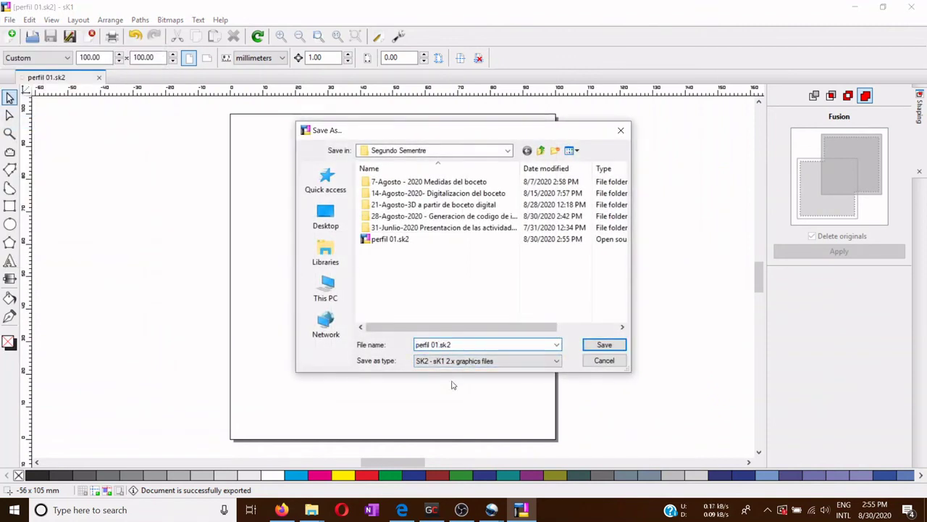
pyautogui.press('BackSpace')
pyautogui.write('2')
pyautogui.click(603, 344)
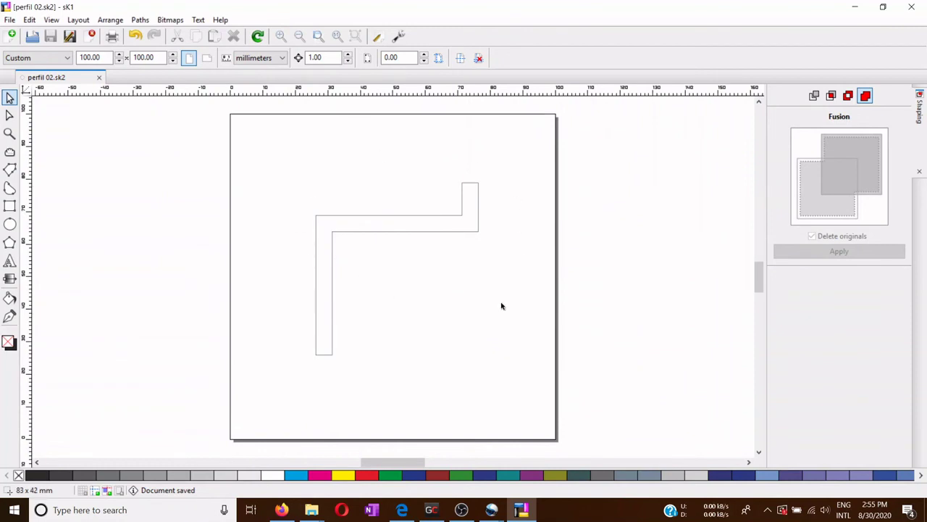
# - Delete the merged profile from the page and draw a horizontal rectangle about 47 × 18 mm near the page centre
pyautogui.moveTo(260, 148); pyautogui.dragTo(581, 398)
pyautogui.press('Delete')
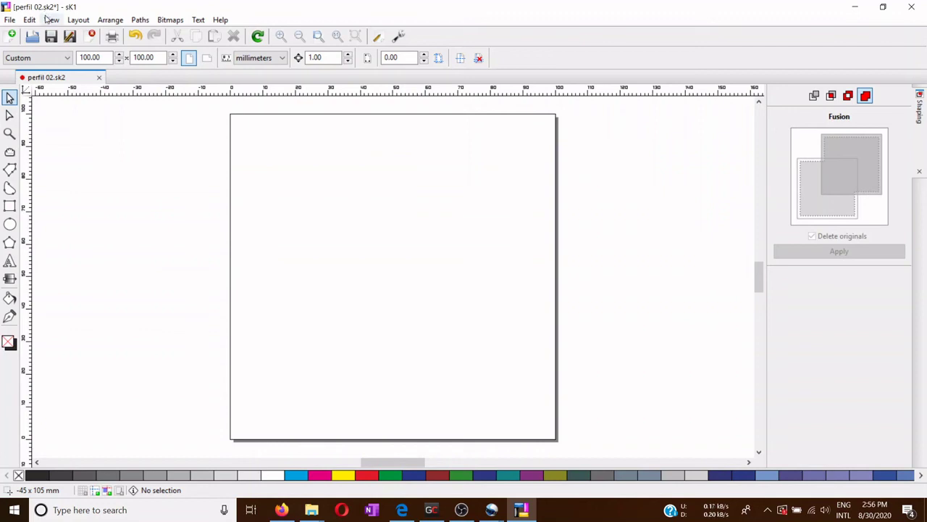
pyautogui.click(10, 208)
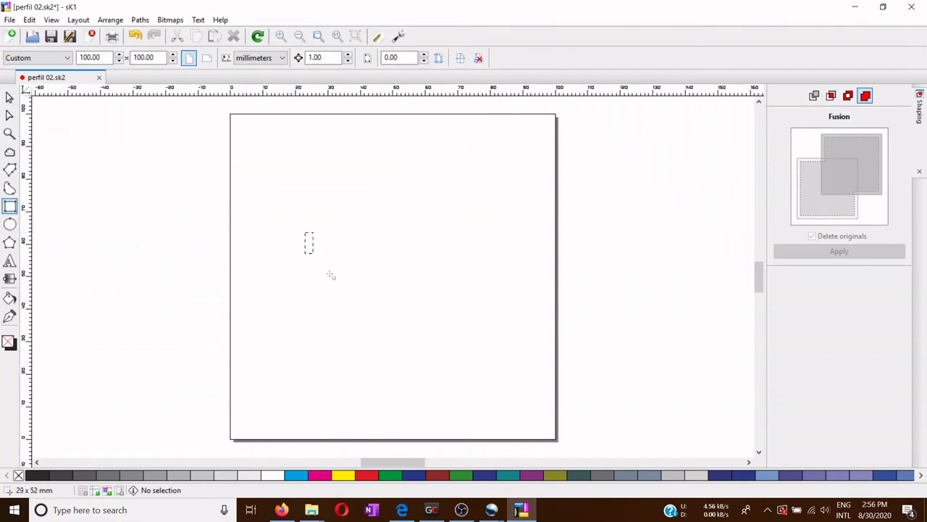
pyautogui.moveTo(330, 274); pyautogui.dragTo(457, 291)
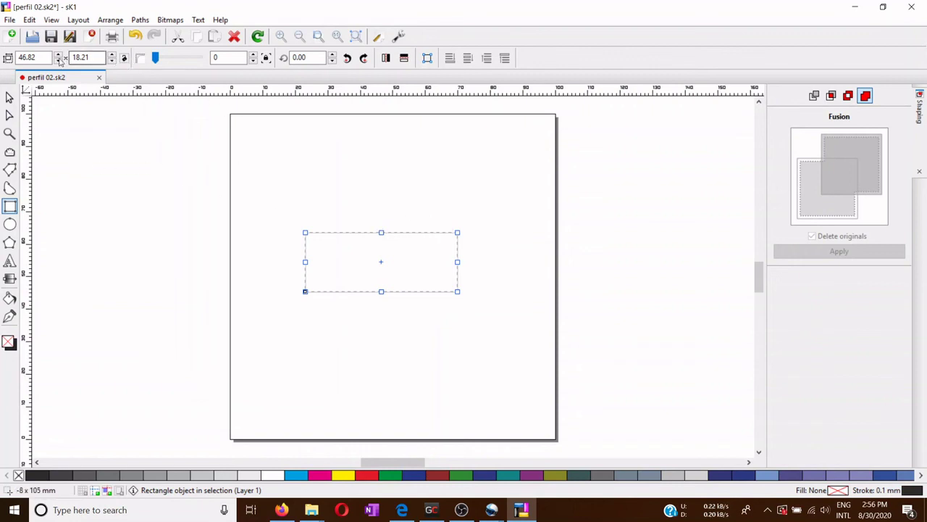
# - Set the new rectangle's size to 35 mm wide by 14 mm high and return to the selection tool
pyautogui.doubleClick(36, 58)
pyautogui.write('35')
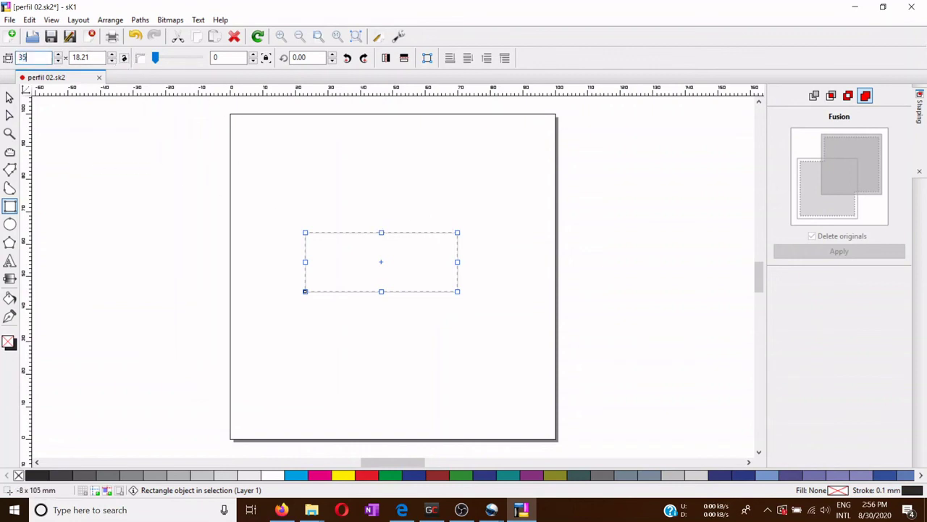
pyautogui.press('Tab')
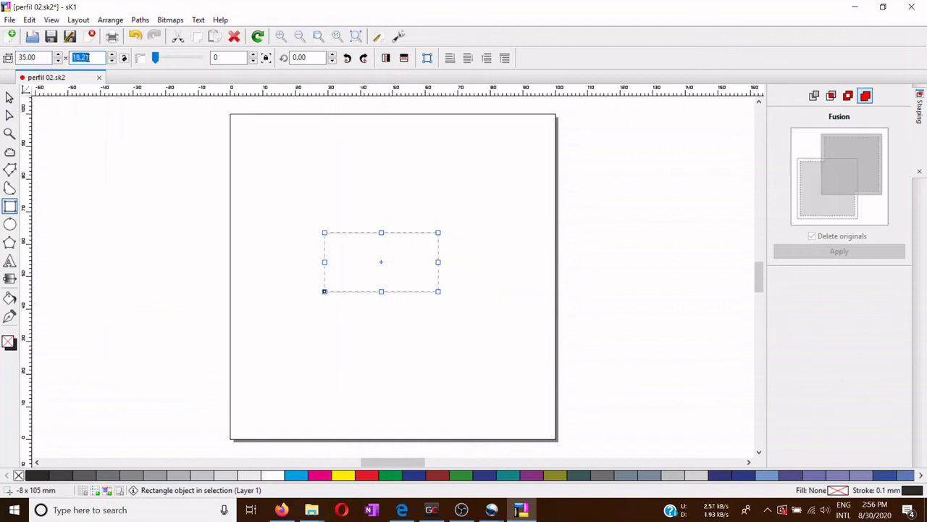
pyautogui.write('14')
pyautogui.press('Return')
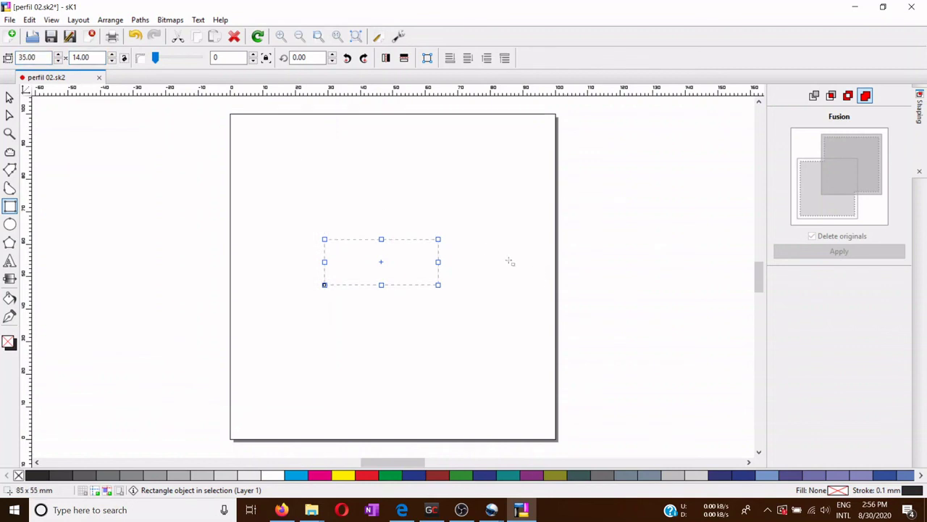
pyautogui.press('space')
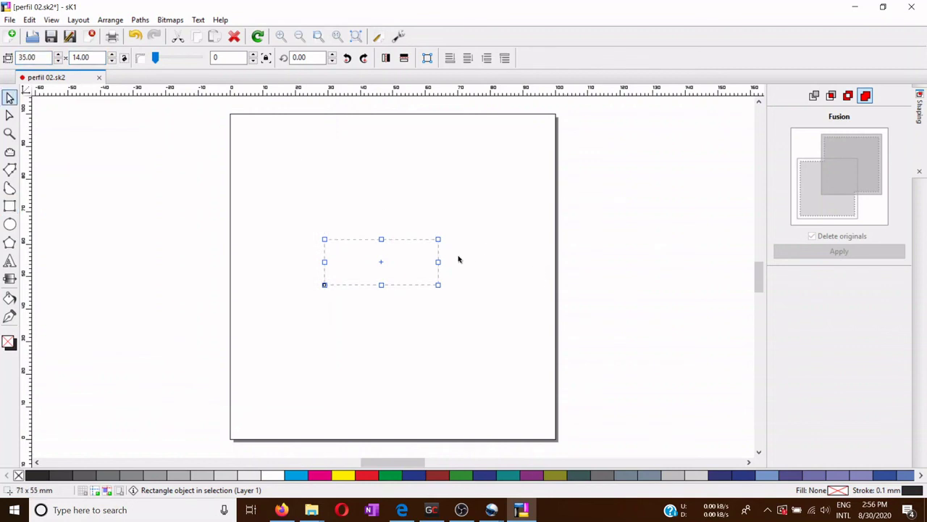
pyautogui.click(416, 217)
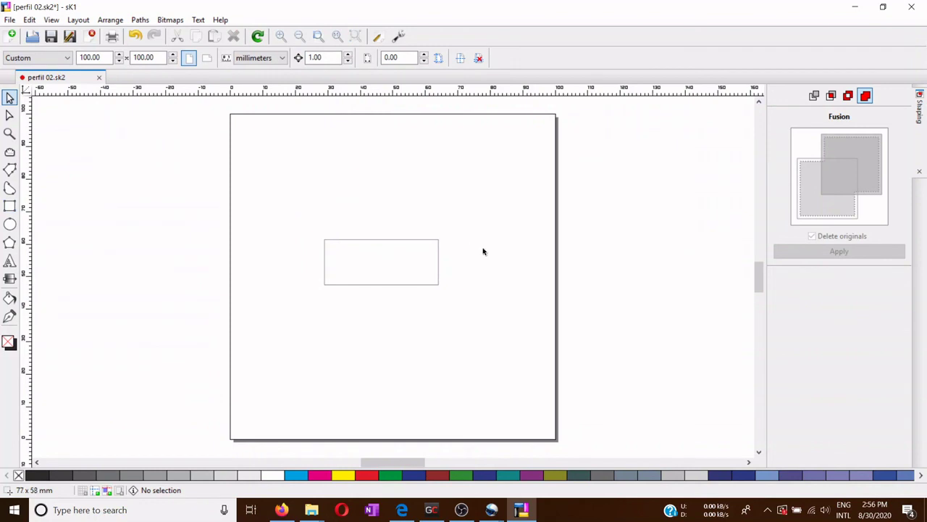
pyautogui.moveTo(298, 212); pyautogui.dragTo(517, 342)
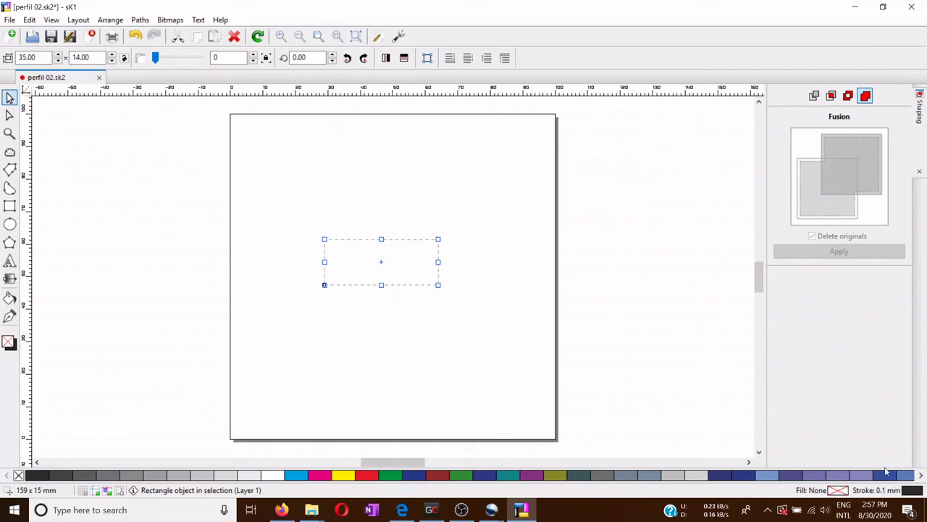
pyautogui.click(451, 319)
# - Save the perfil 02 document and export it as an SVG - Scalable Vector Graphics file named "perfil 02.svg"
pyautogui.click(51, 37)
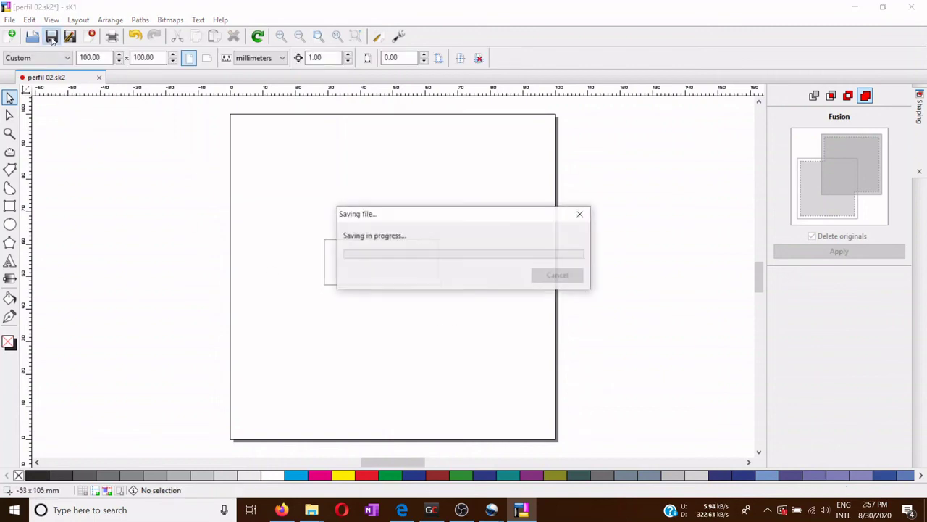
pyautogui.click(10, 20)
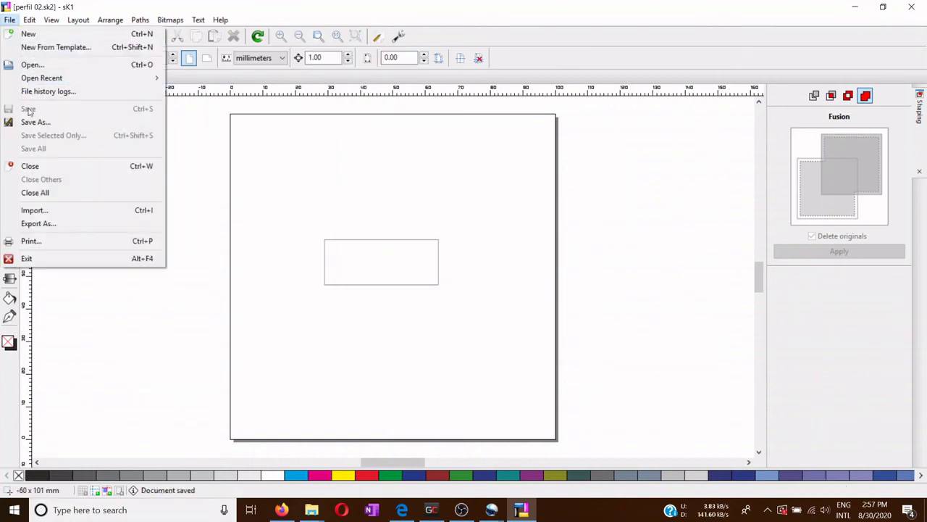
pyautogui.click(38, 224)
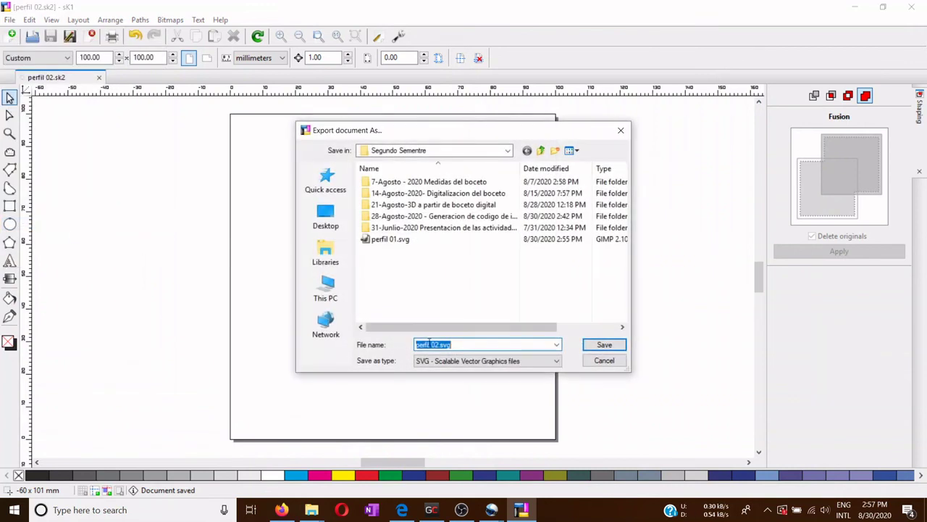
pyautogui.click(601, 346)
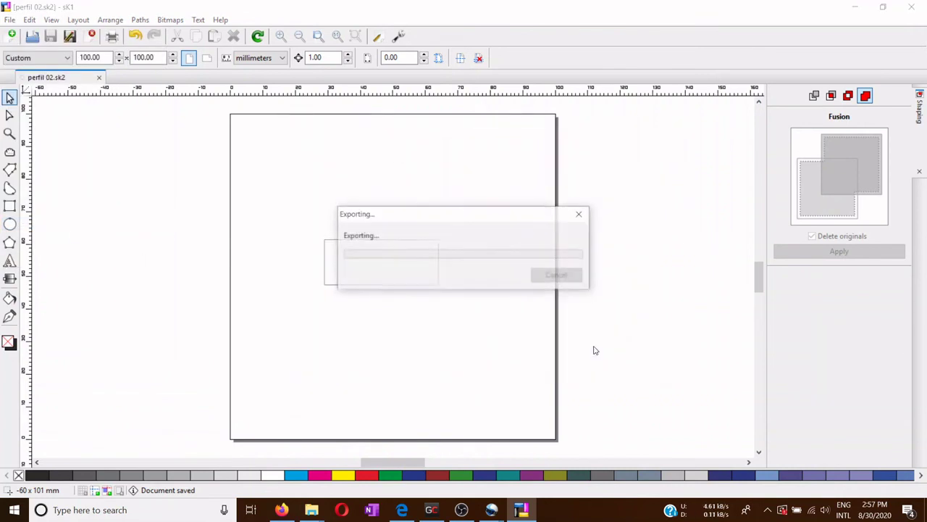